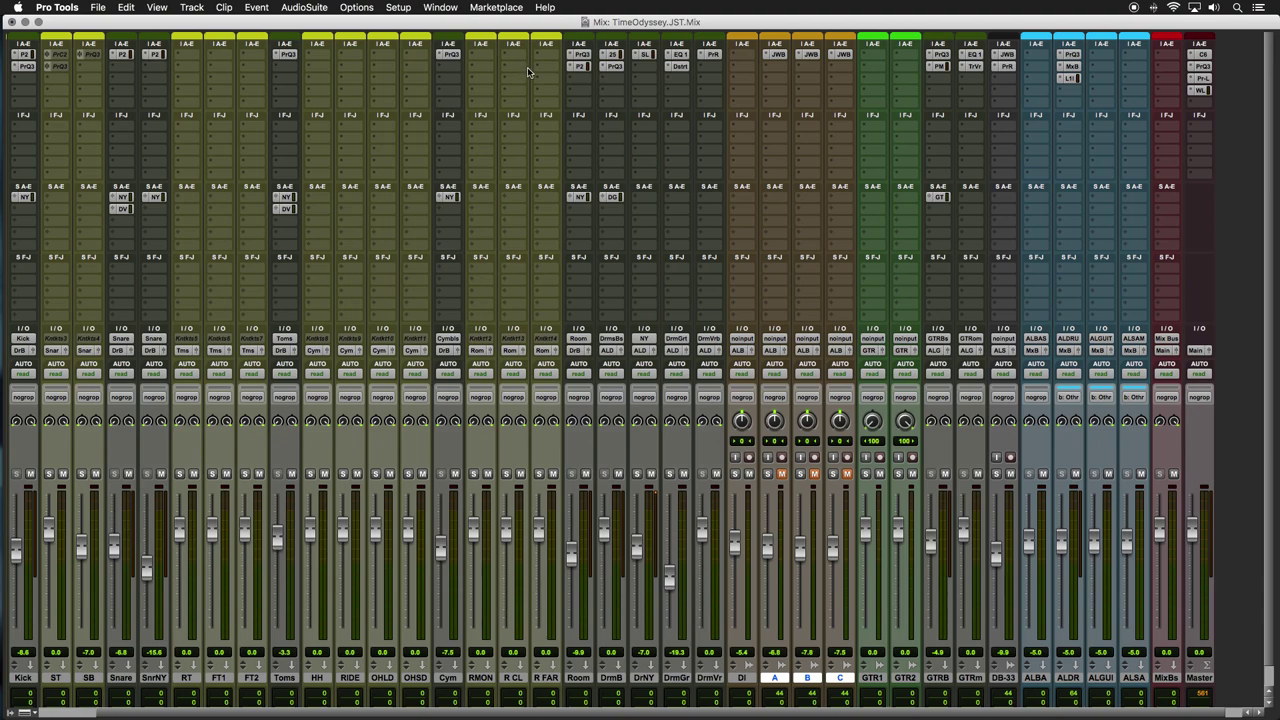
Step: Play the mix and audition the DI bass soloed, then unsoloed in the full mix
key("space")
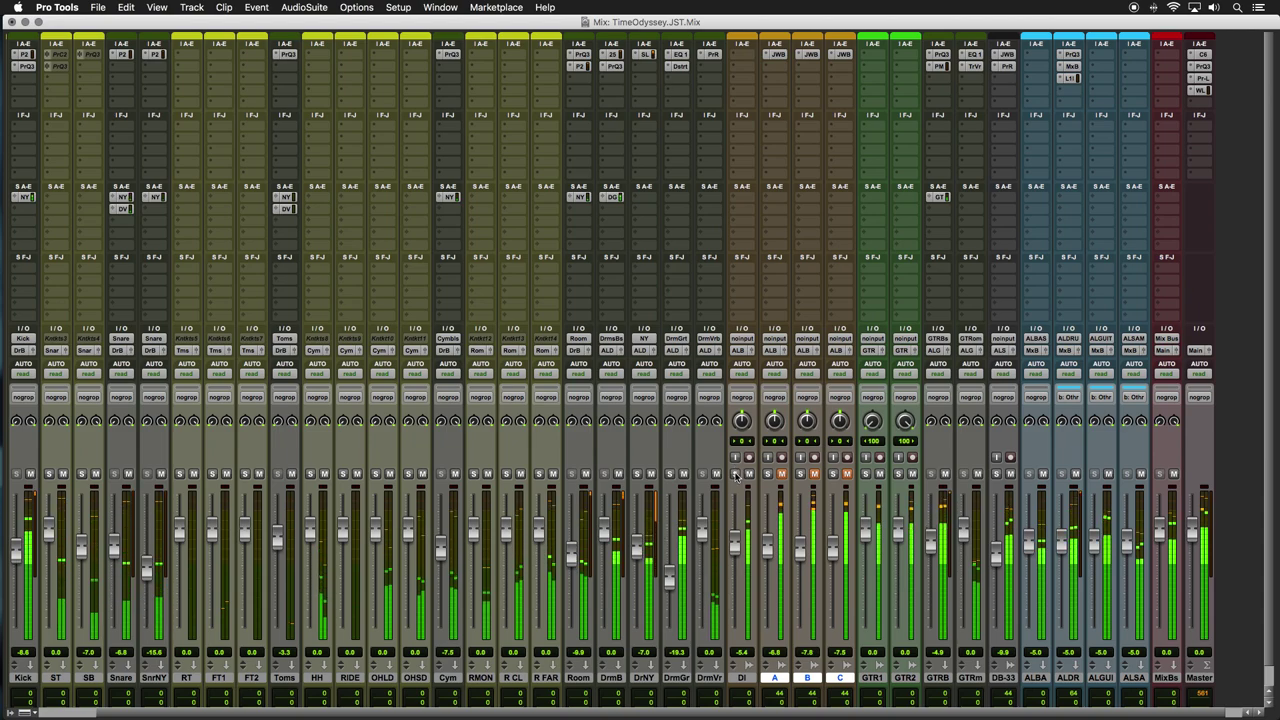
left_click(735, 473)
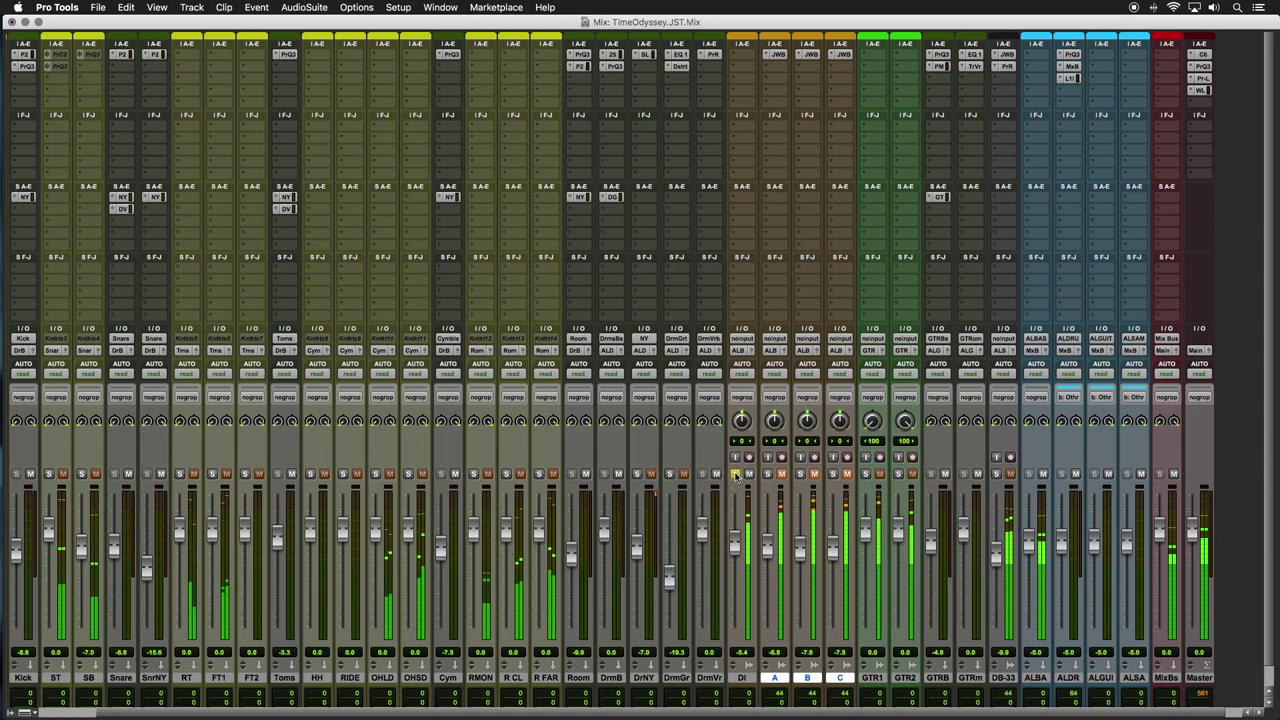
left_click(735, 474)
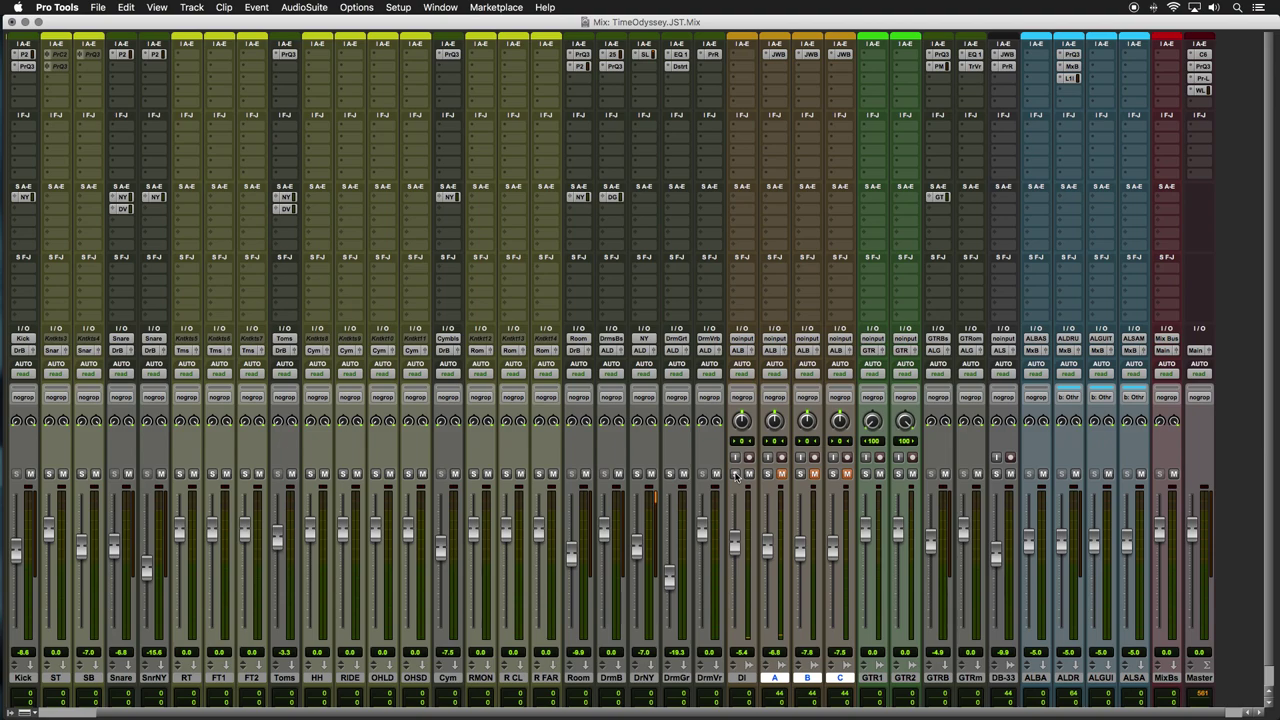
Step: Add Joey Sturgis Tones JW BG-Bass to a DI insert, reposition its window, and check the CRUSH threshold
left_click(733, 58)
mouse_move(766, 81)
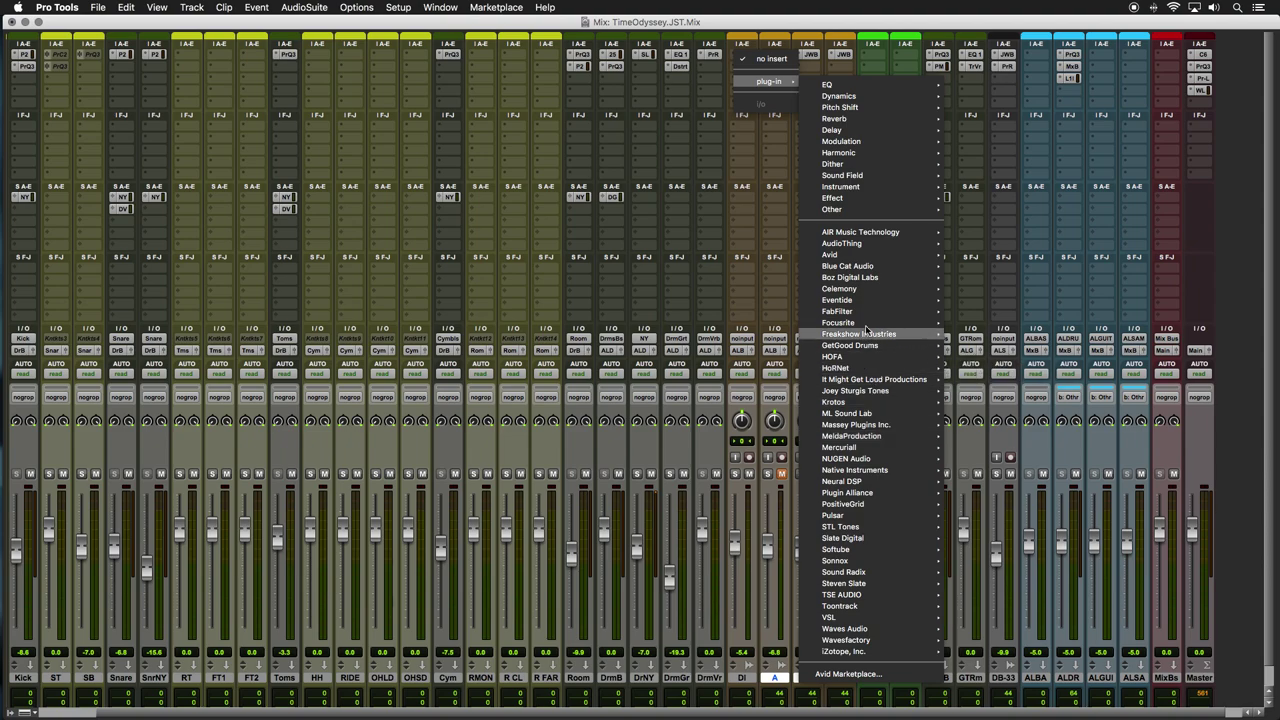
mouse_move(878, 391)
left_click(990, 400)
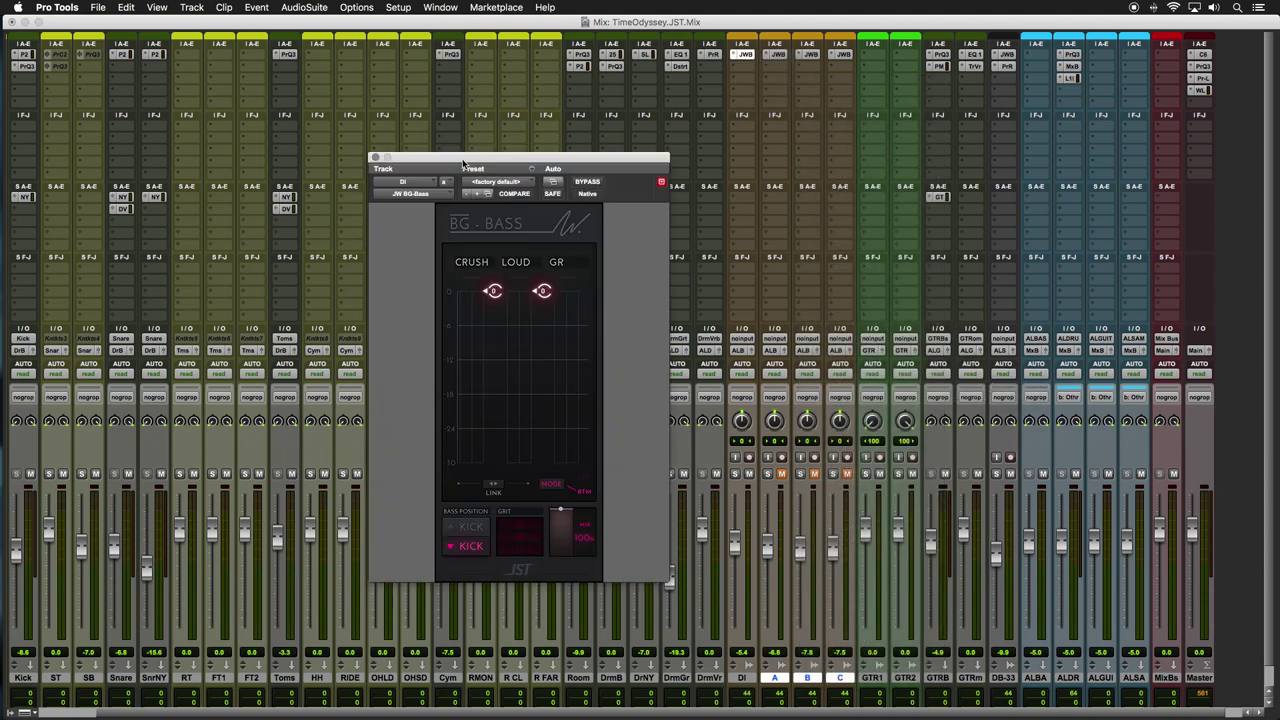
left_click_drag(463, 163, 541, 144)
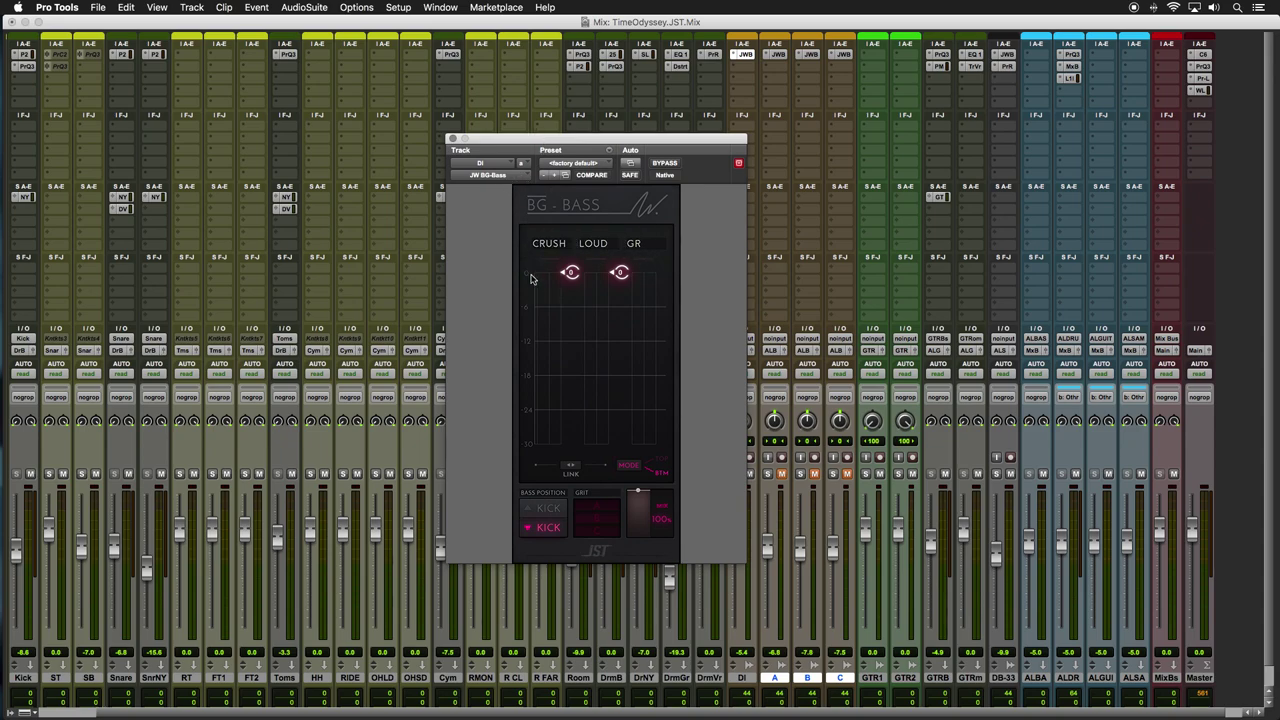
mouse_move(560, 278)
left_click(560, 278)
Step: Move the plug-in window aside, select Riff 1 to Riff 1 Variation on tracks A–C, and play it in the mixer
mouse_move(597, 280)
left_click_drag(641, 143, 733, 184)
key("super+equal")
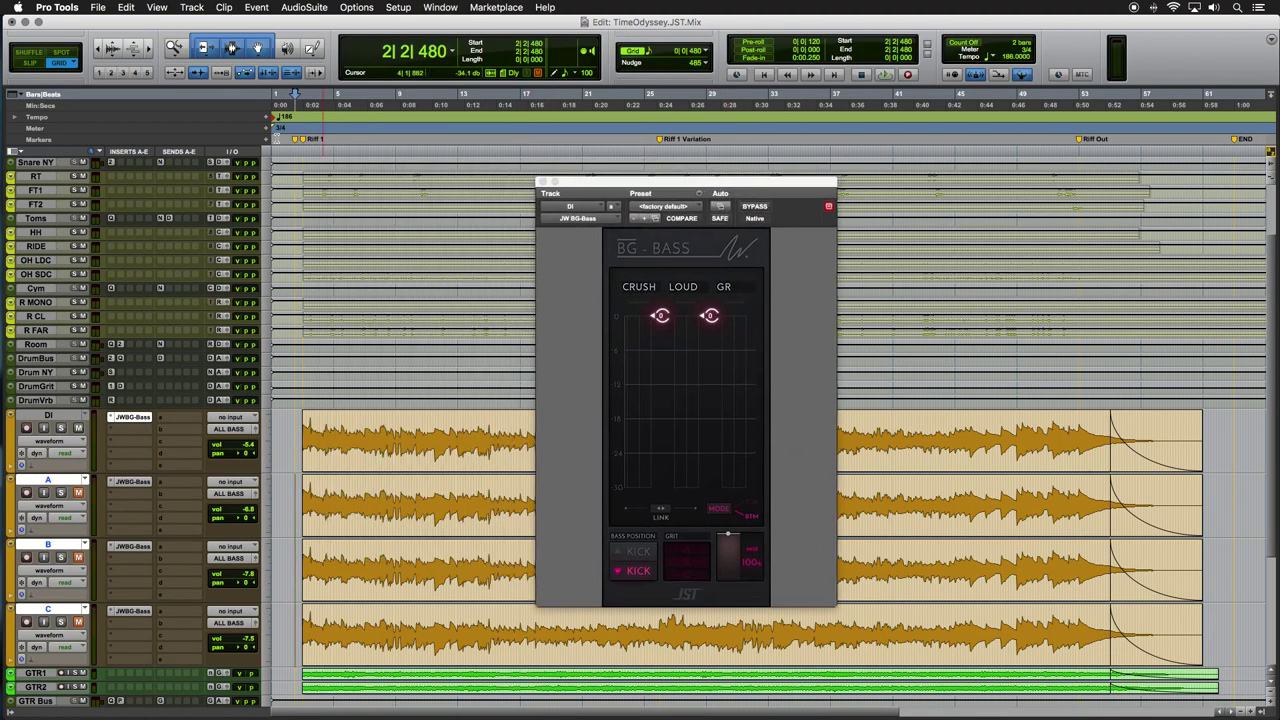
left_click(659, 140, "shift")
left_click(306, 142)
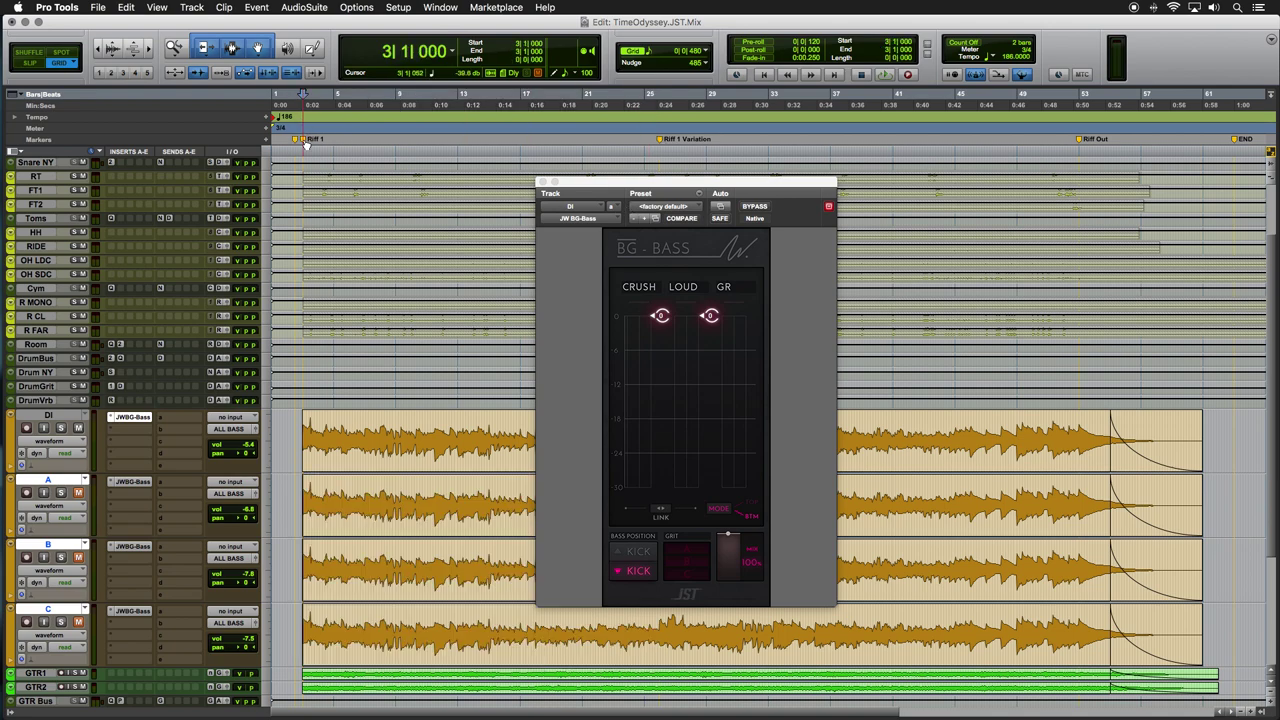
left_click(660, 140, "shift")
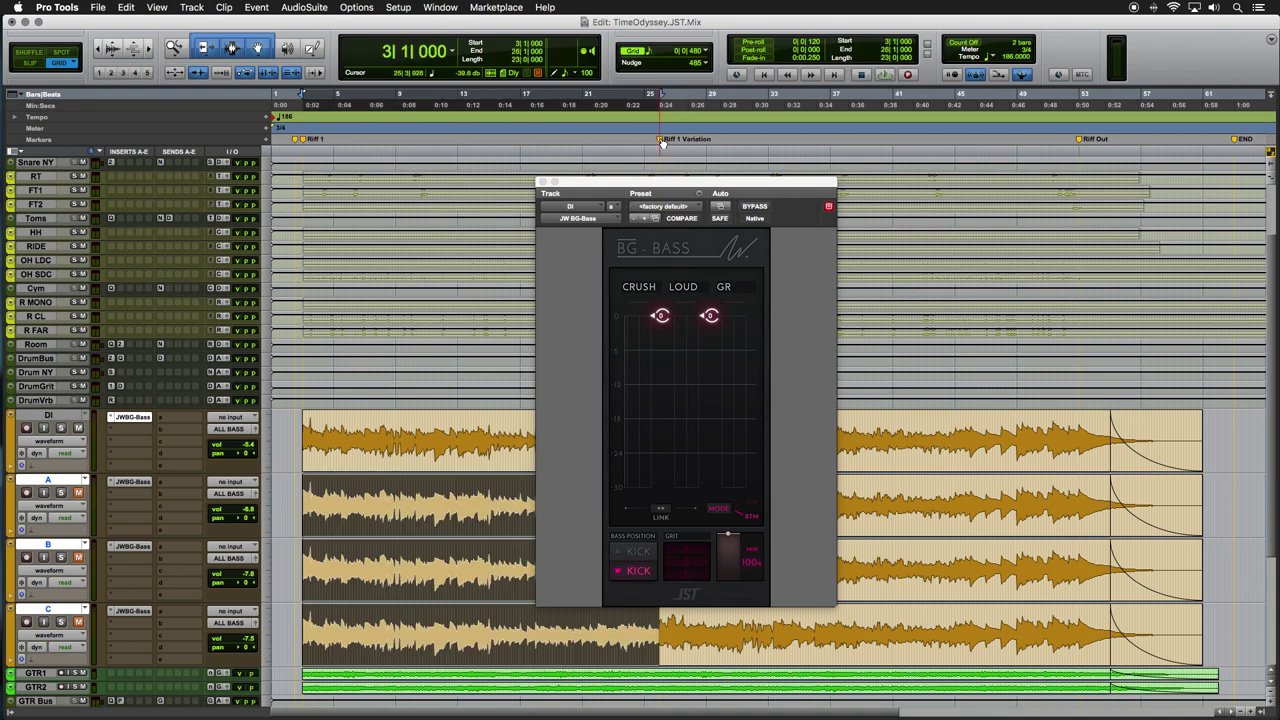
key("super+equal")
key("space")
Step: In BTM mode, bring the BG-Bass CRUSH threshold down to -30 and settle LOUD near -5.2
left_click_drag(649, 183, 541, 131)
mouse_move(473, 372)
left_click_drag(478, 264, 478, 370)
left_click_drag(528, 264, 528, 292)
left_click_drag(478, 368, 478, 407)
left_click_drag(528, 289, 525, 298)
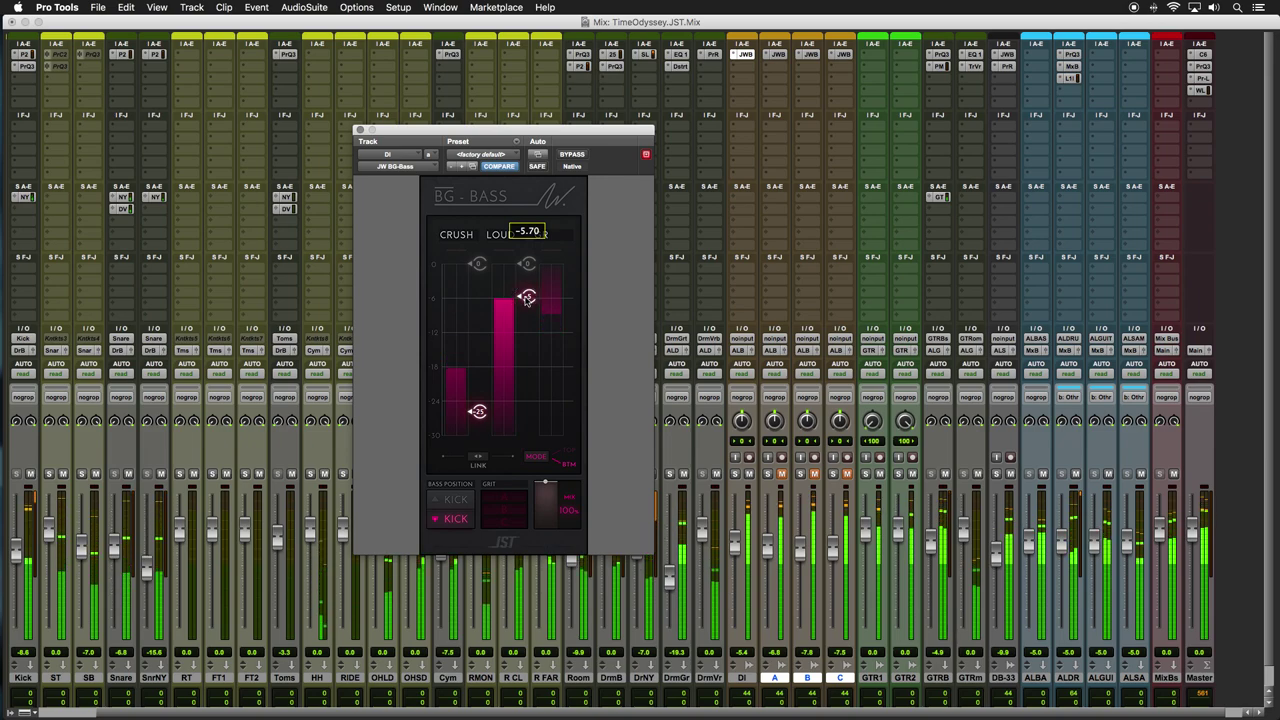
left_click_drag(478, 411, 478, 435)
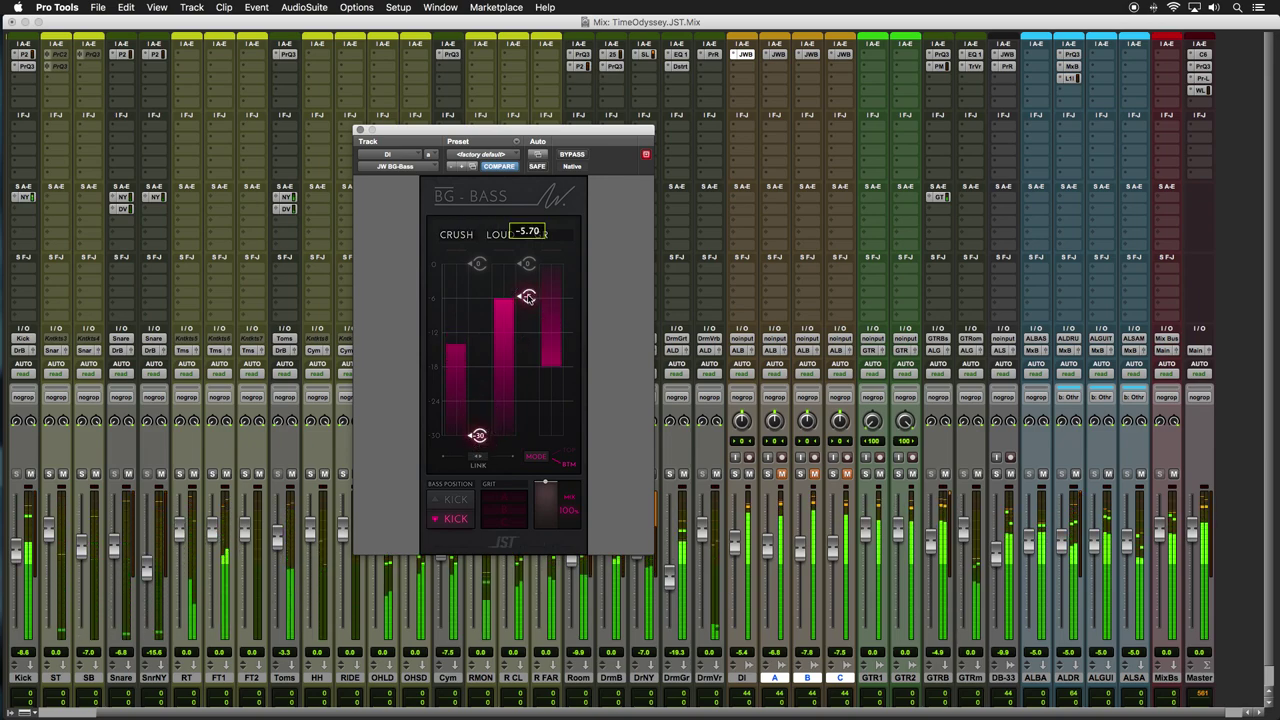
left_click_drag(527, 296, 527, 291)
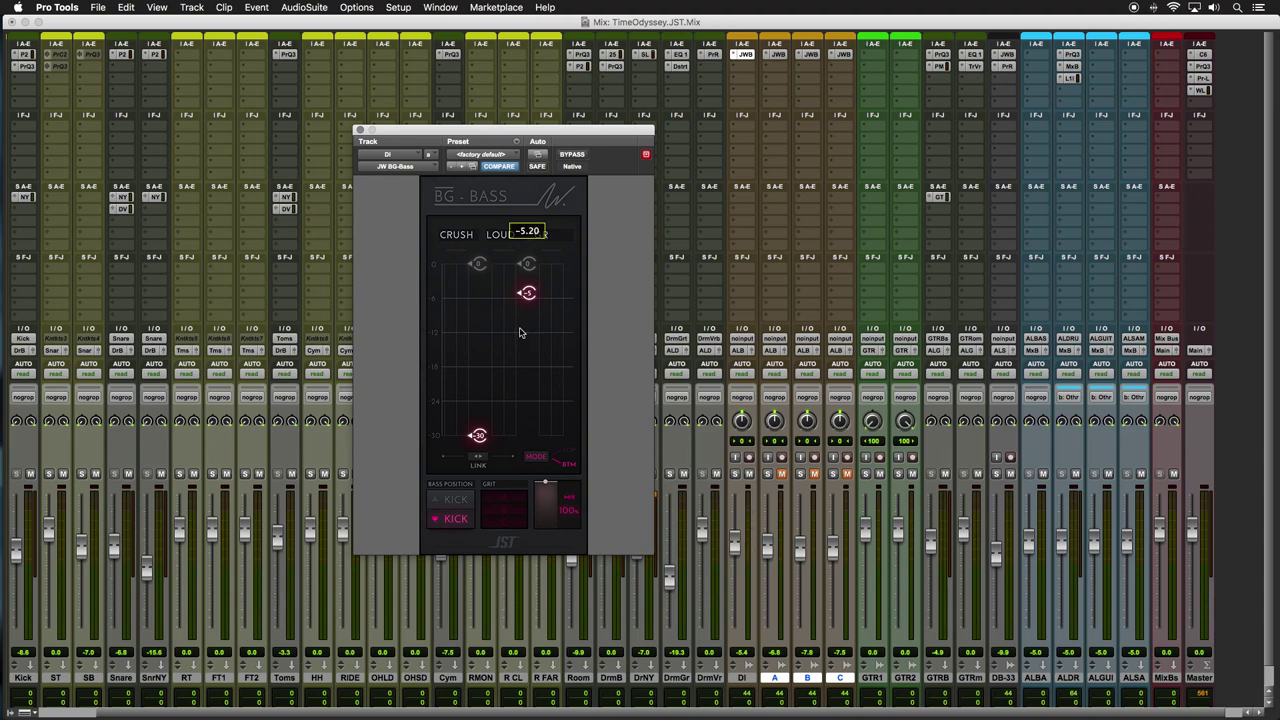
Step: Switch BG-Bass MODE to TOP, then set CRUSH to about -23.7 and LOUD to -10.70
left_click(536, 456)
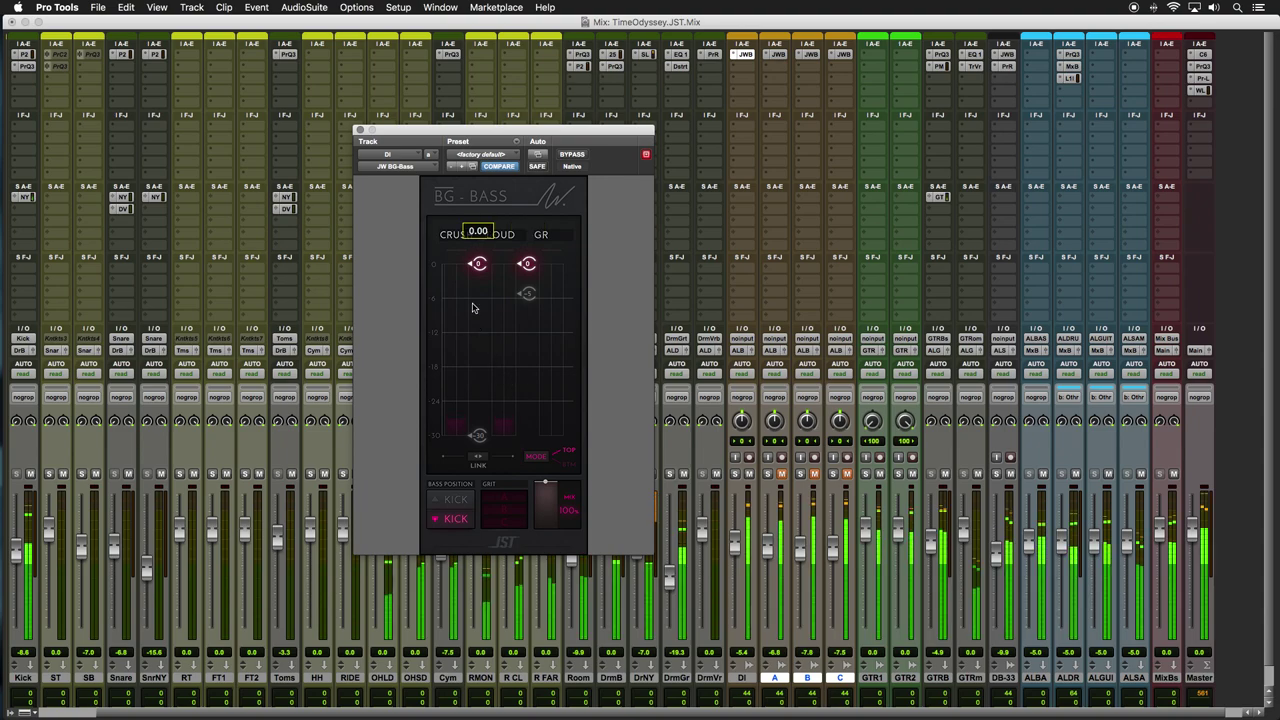
left_click_drag(478, 263, 477, 380)
left_click_drag(528, 263, 528, 296)
left_click_drag(478, 379, 478, 399)
left_click_drag(528, 296, 527, 315)
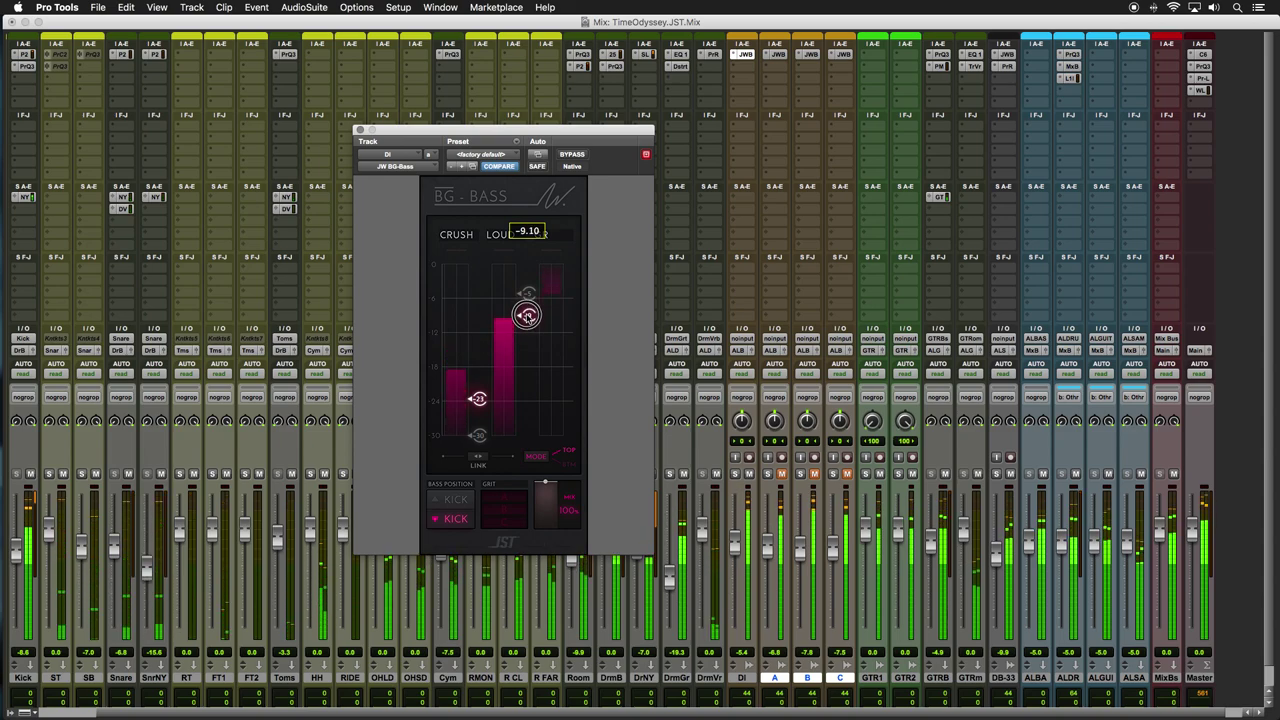
left_click_drag(527, 315, 527, 324)
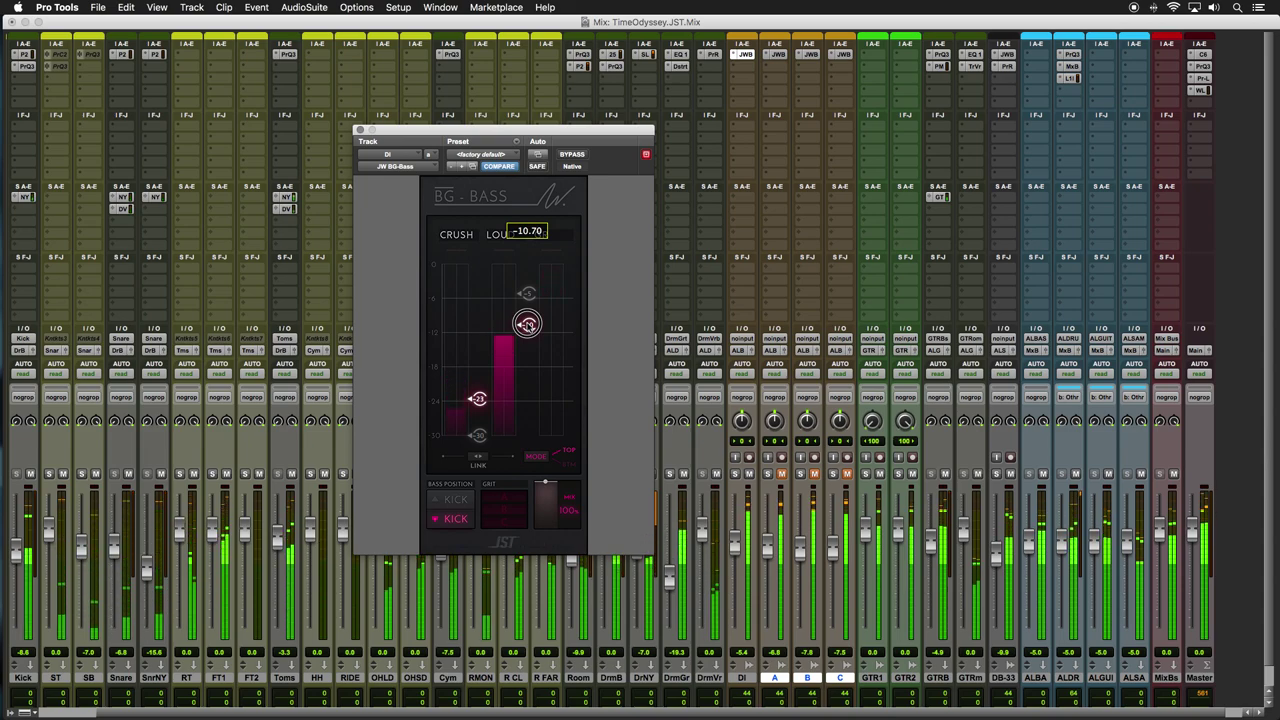
left_click_drag(527, 324, 527, 324)
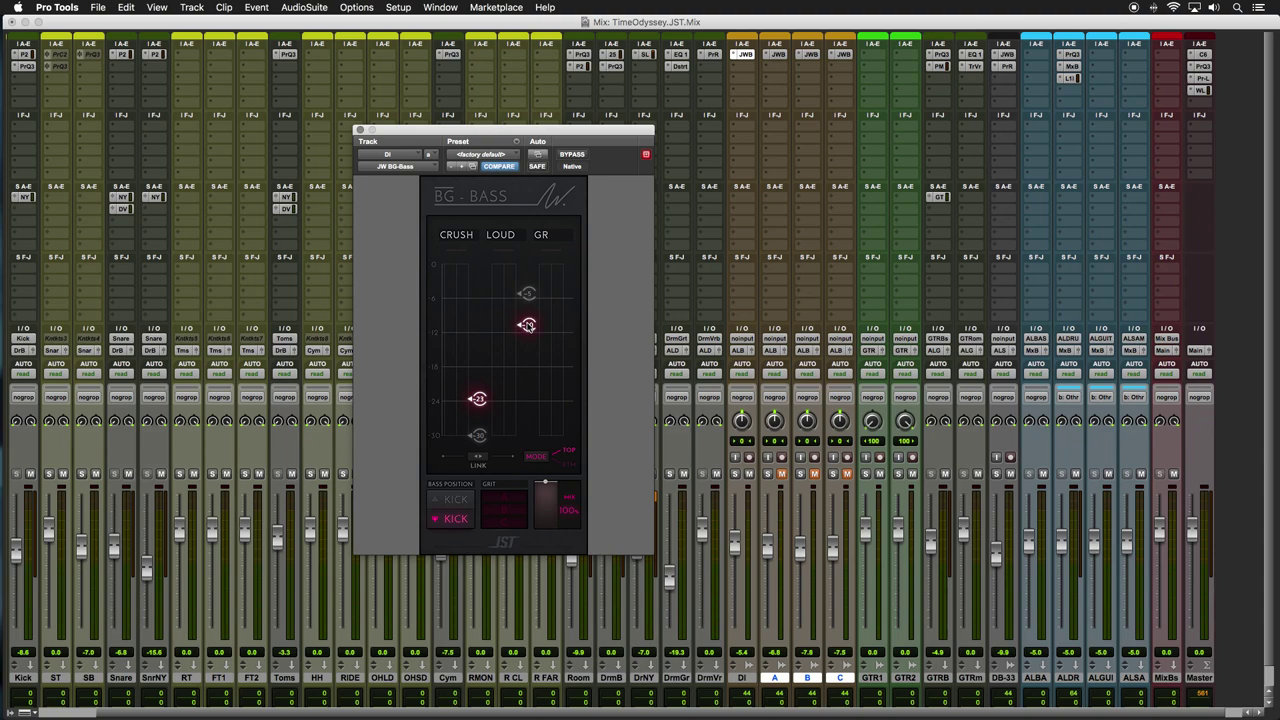
Step: Start playback and try the BG-Bass GRIT amount lower and back up from 75
mouse_move(527, 325)
key("space")
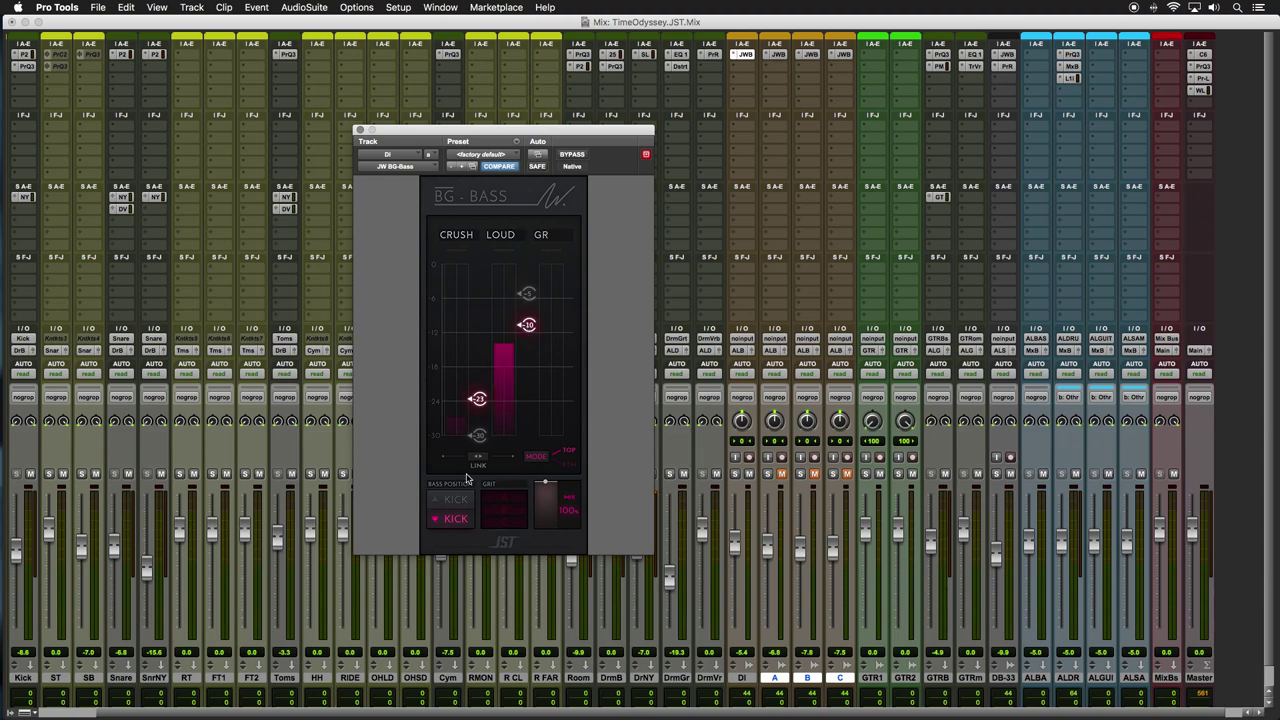
left_click(490, 499)
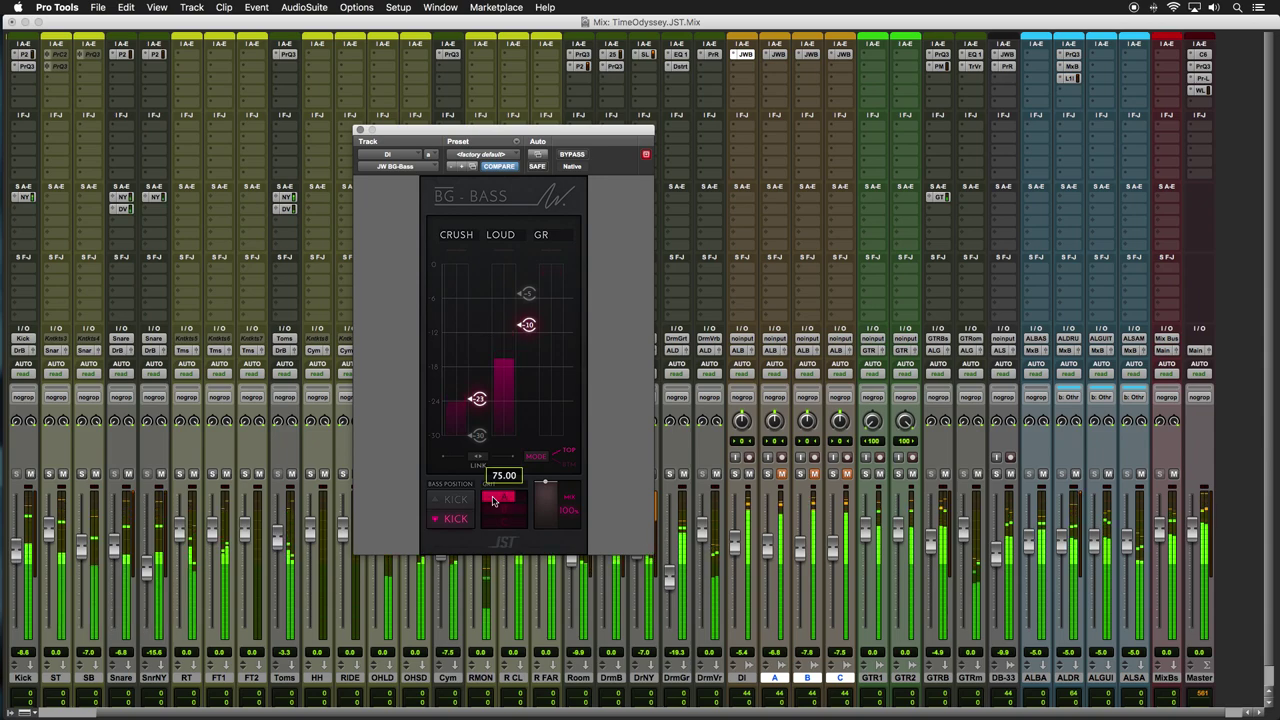
left_click_drag(492, 500, 491, 548)
left_click_drag(490, 504, 491, 488)
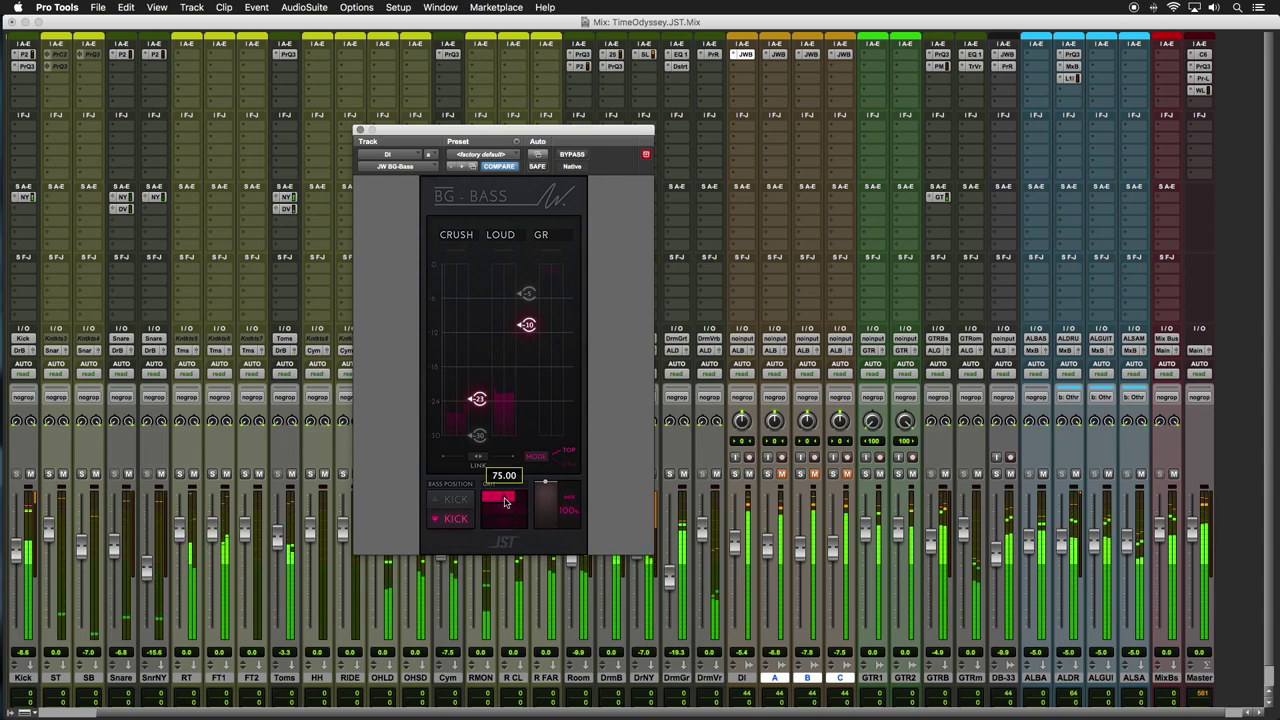
Step: With DI soloed, settle GRIT at about 87 and raise CRUSH to about -15.9
left_click(735, 474)
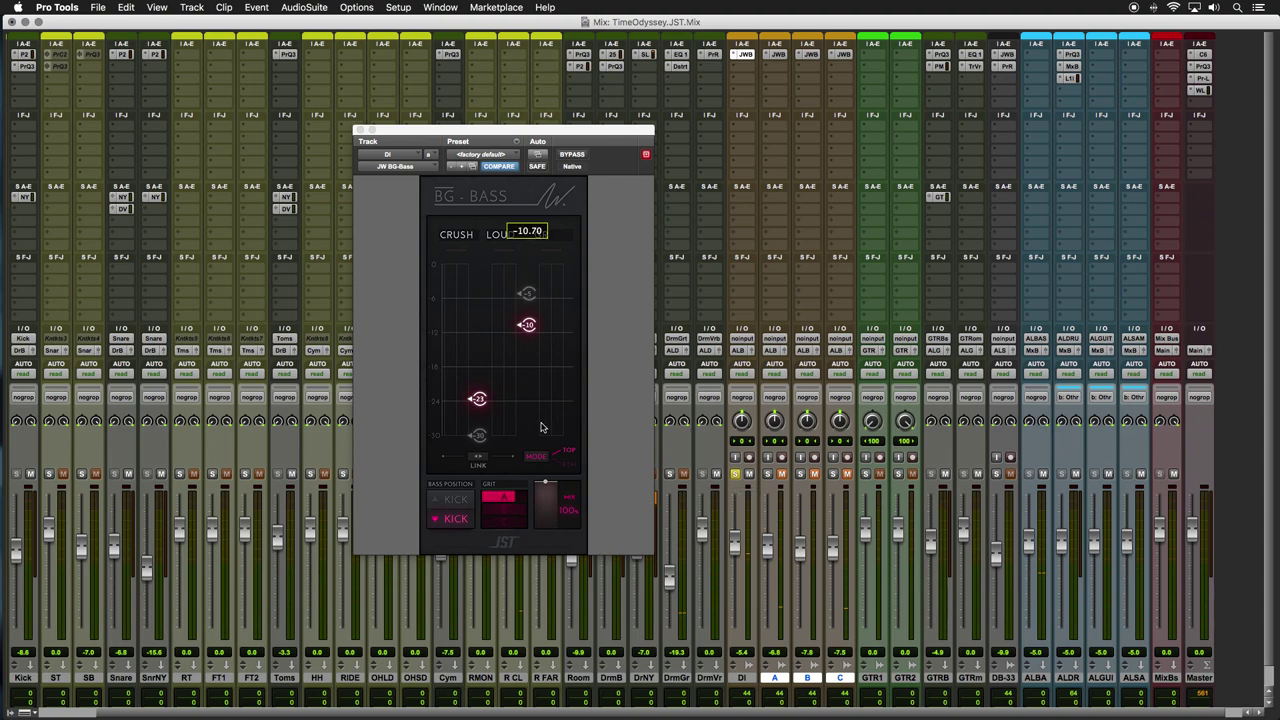
left_click_drag(507, 487, 507, 494)
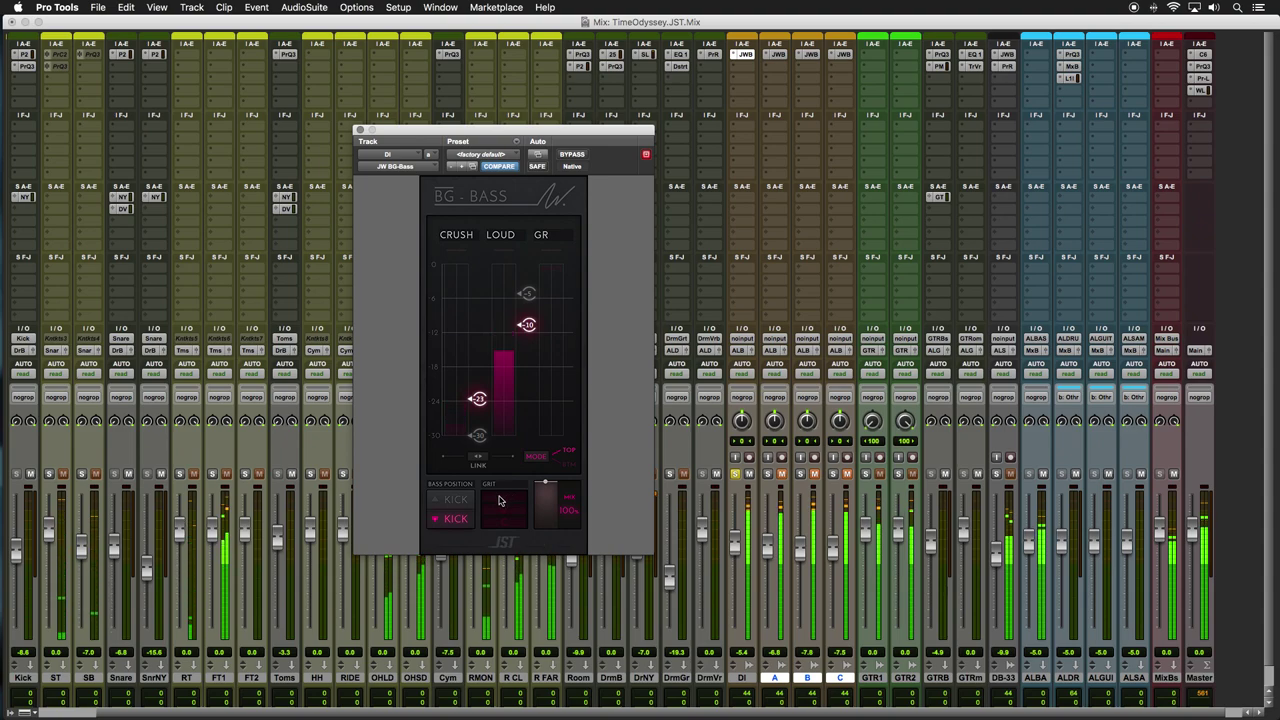
left_click_drag(501, 503, 501, 500)
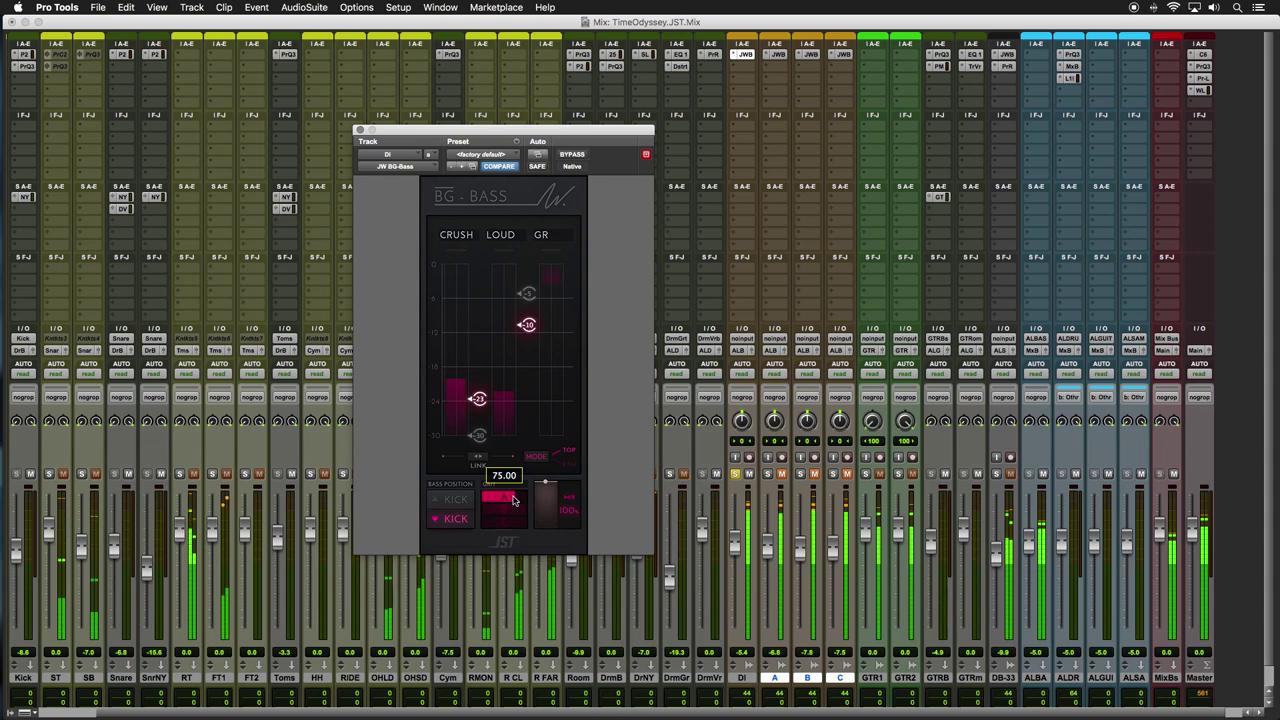
left_click_drag(513, 500, 519, 501)
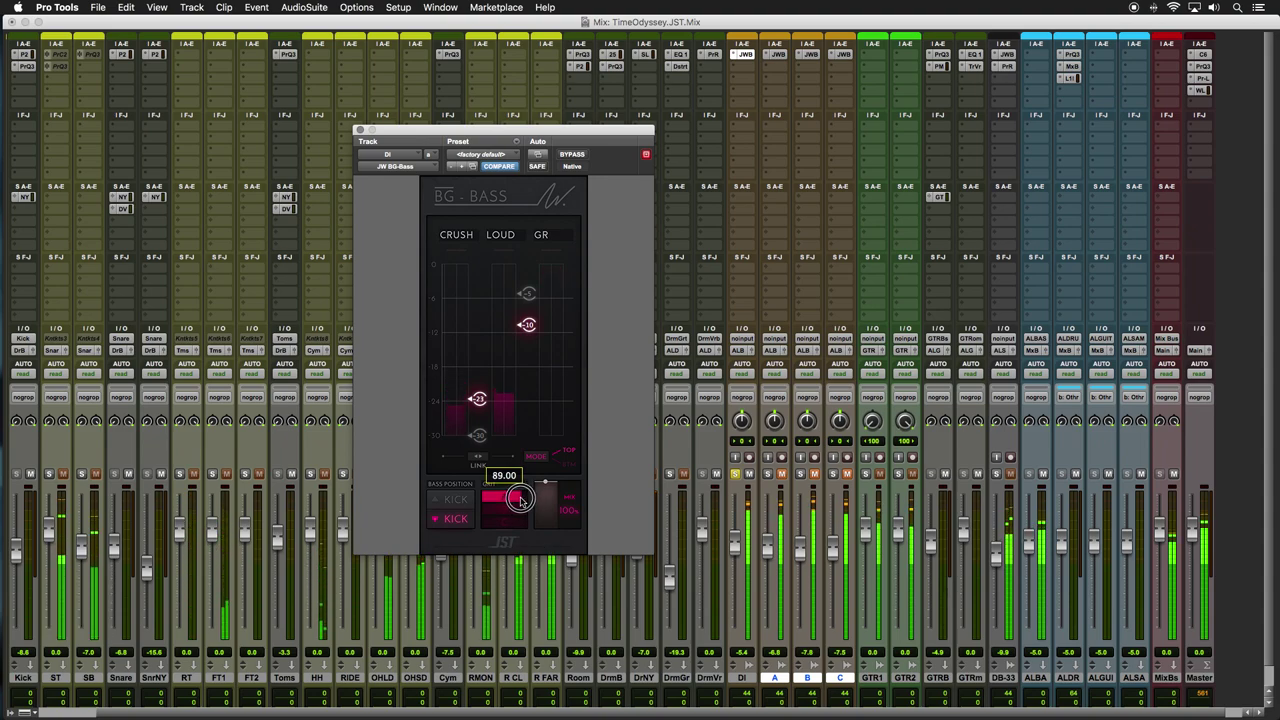
left_click_drag(520, 500, 518, 500)
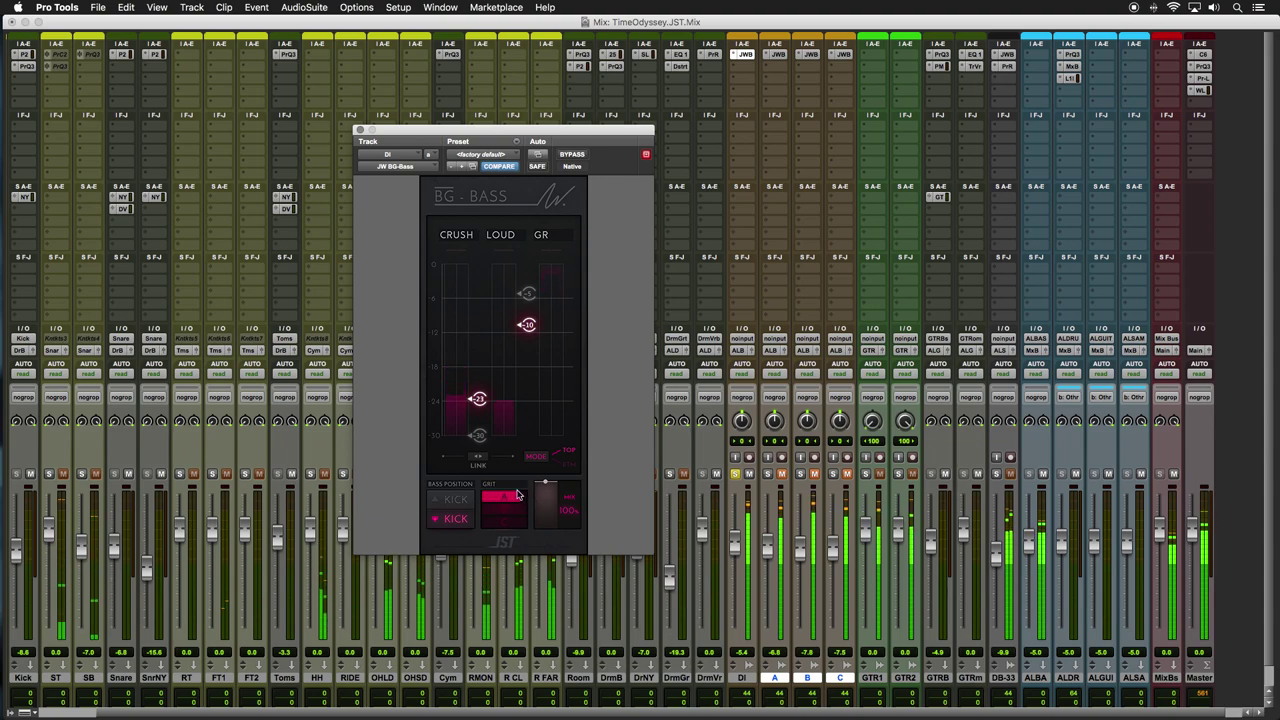
left_click_drag(478, 398, 478, 435)
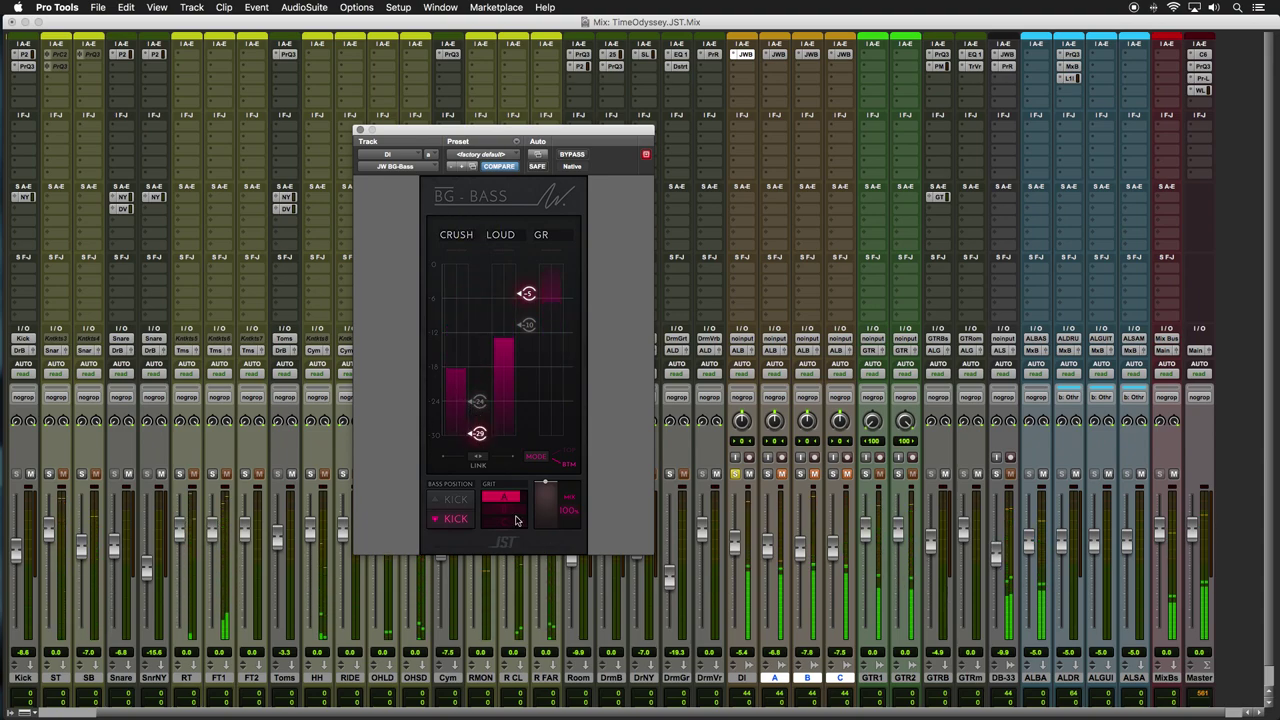
Step: Unsolo DI to hear the processed bass in the full mix, then stop playback
mouse_move(500, 502)
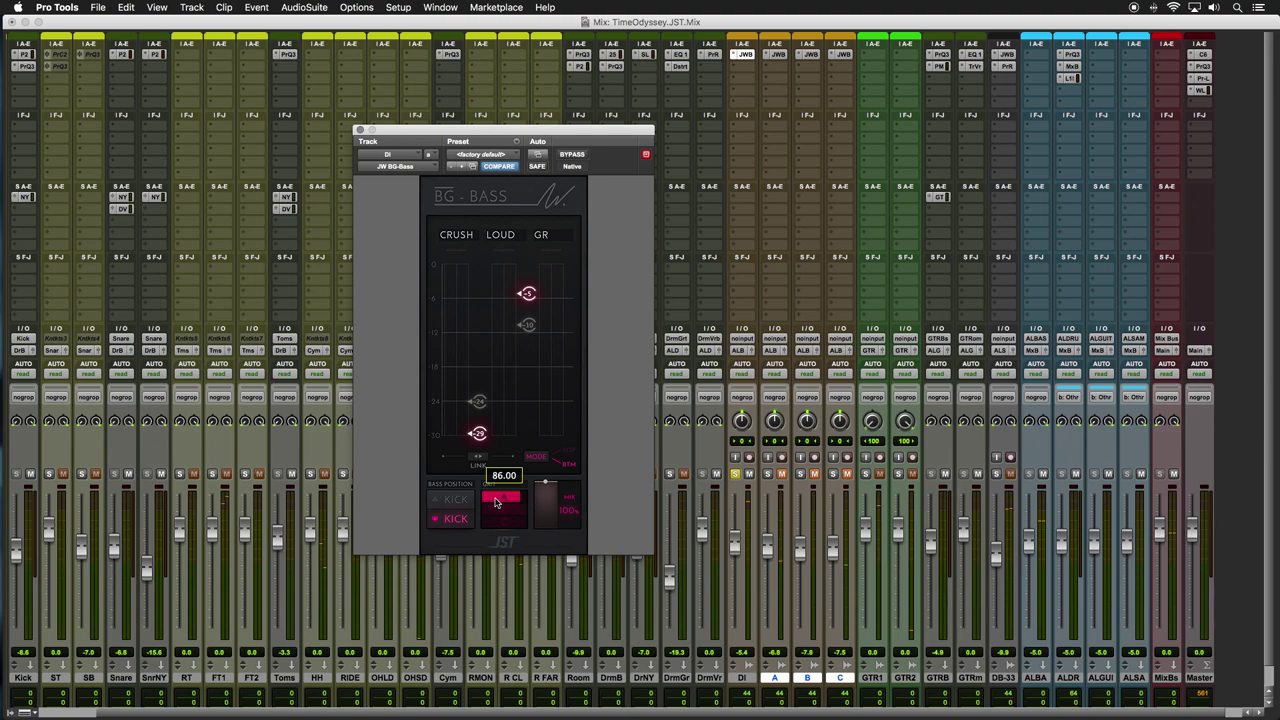
left_click(735, 473)
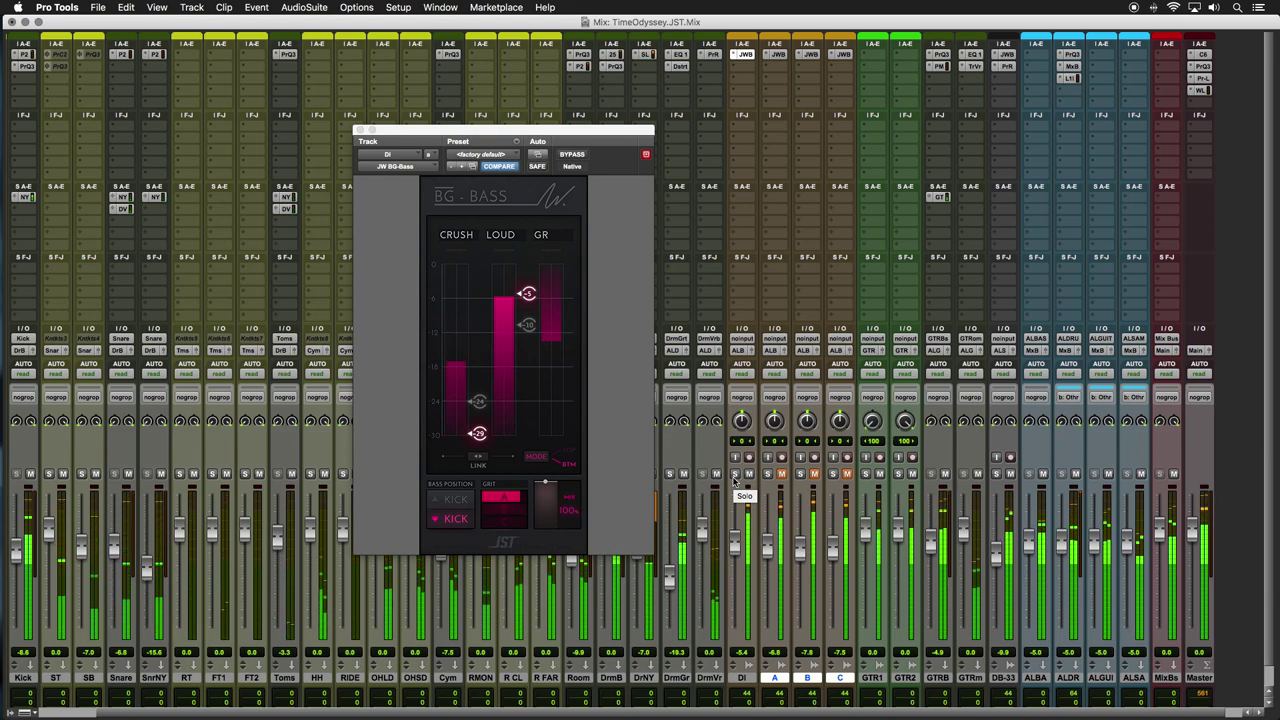
key("space")
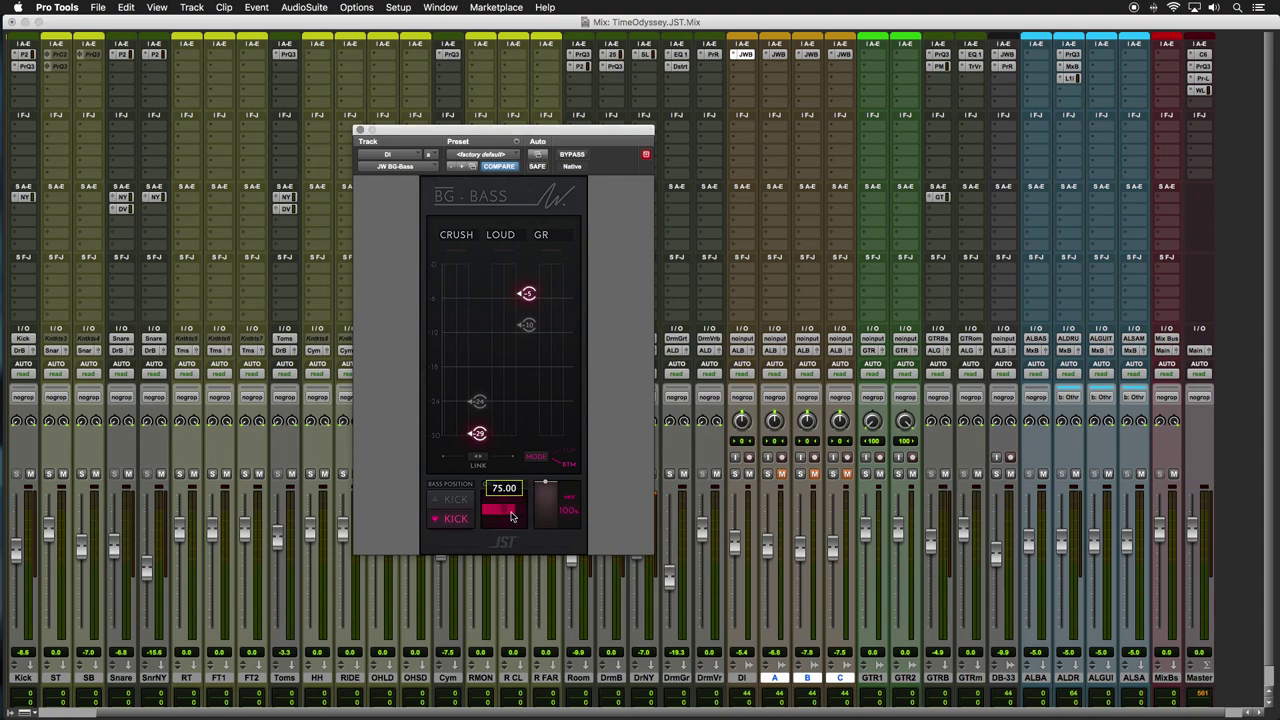
Step: Play with DI soloed, turn the BG-Bass GRIT down, then restart and unsolo for the full mix
key("space")
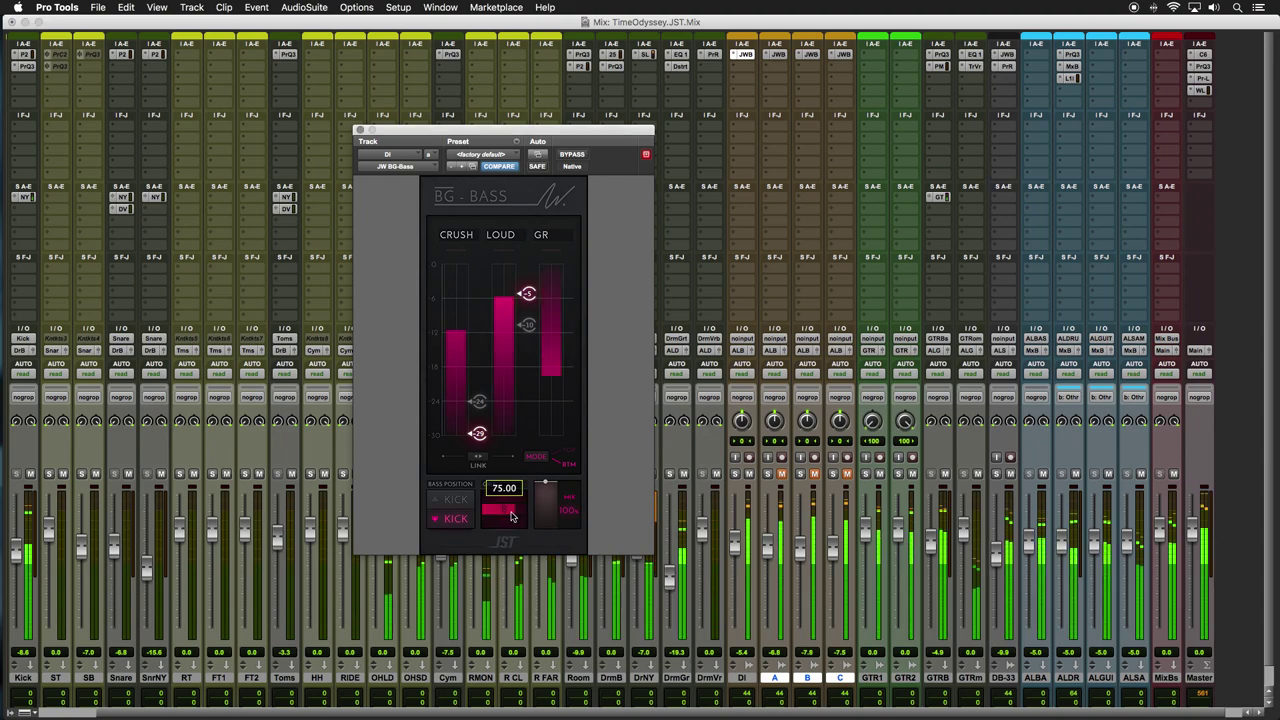
left_click(736, 474)
mouse_move(510, 511)
left_click_drag(512, 511, 507, 515)
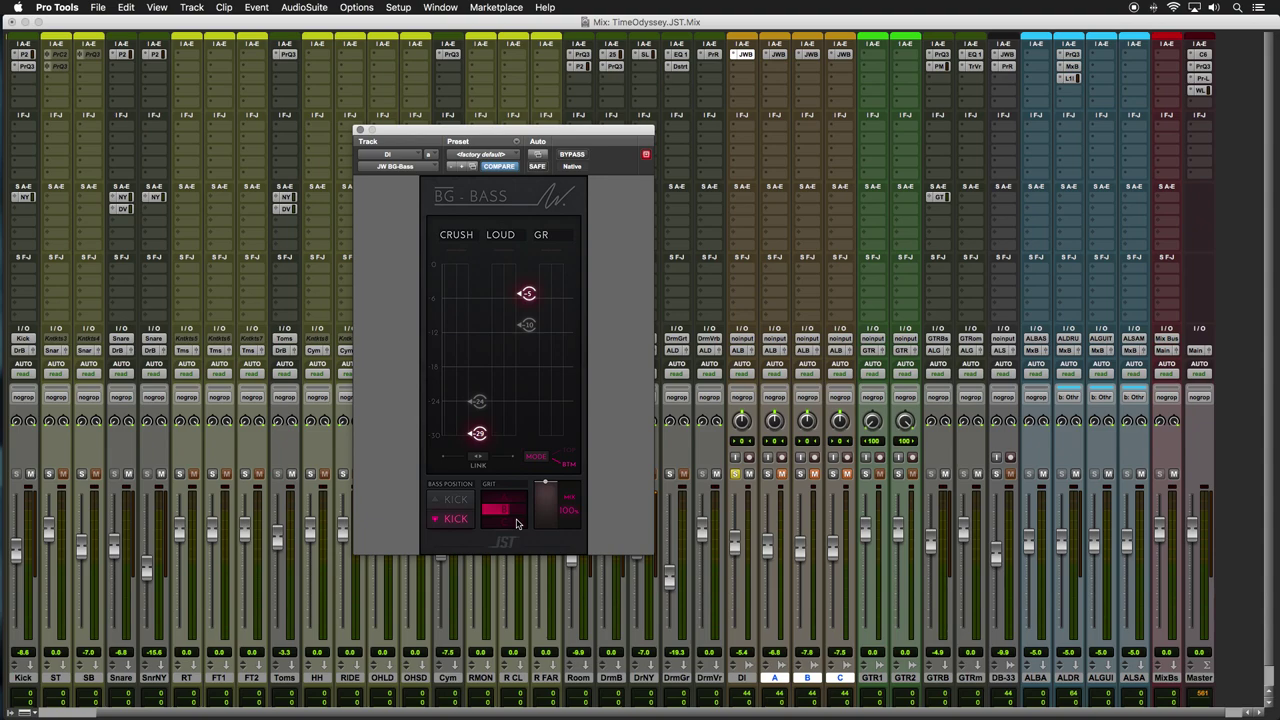
key("space")
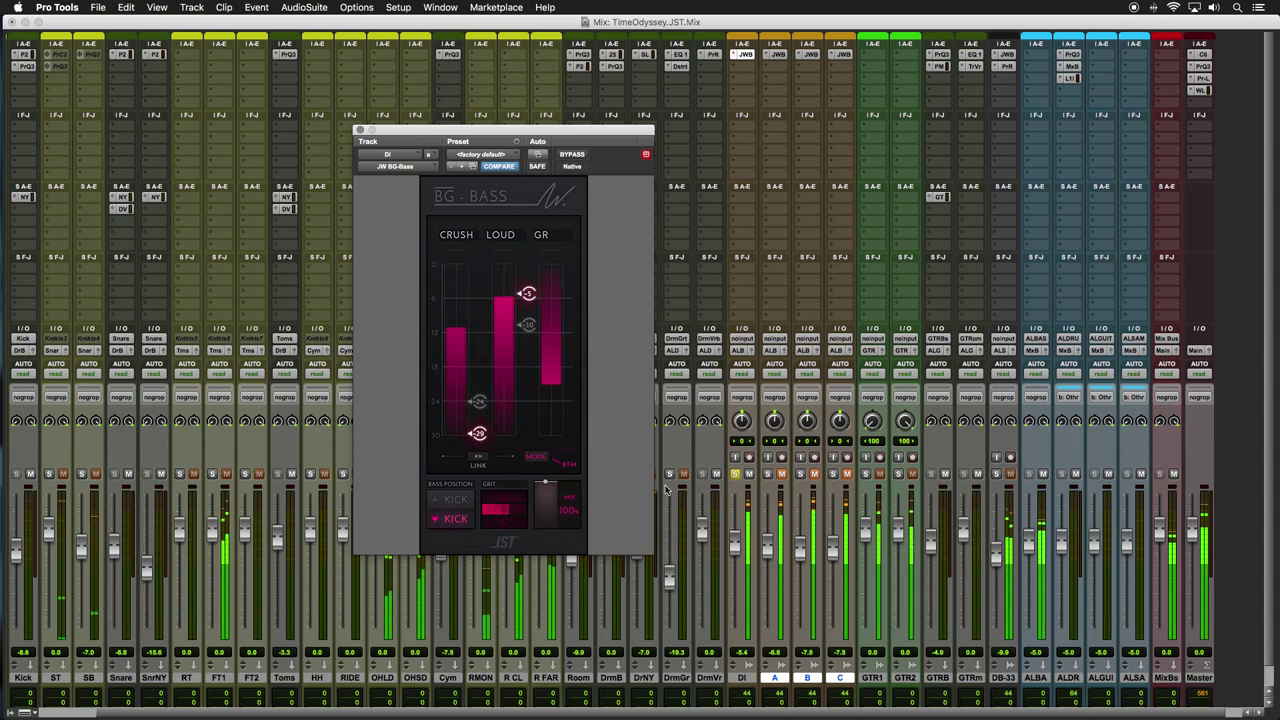
left_click(735, 474)
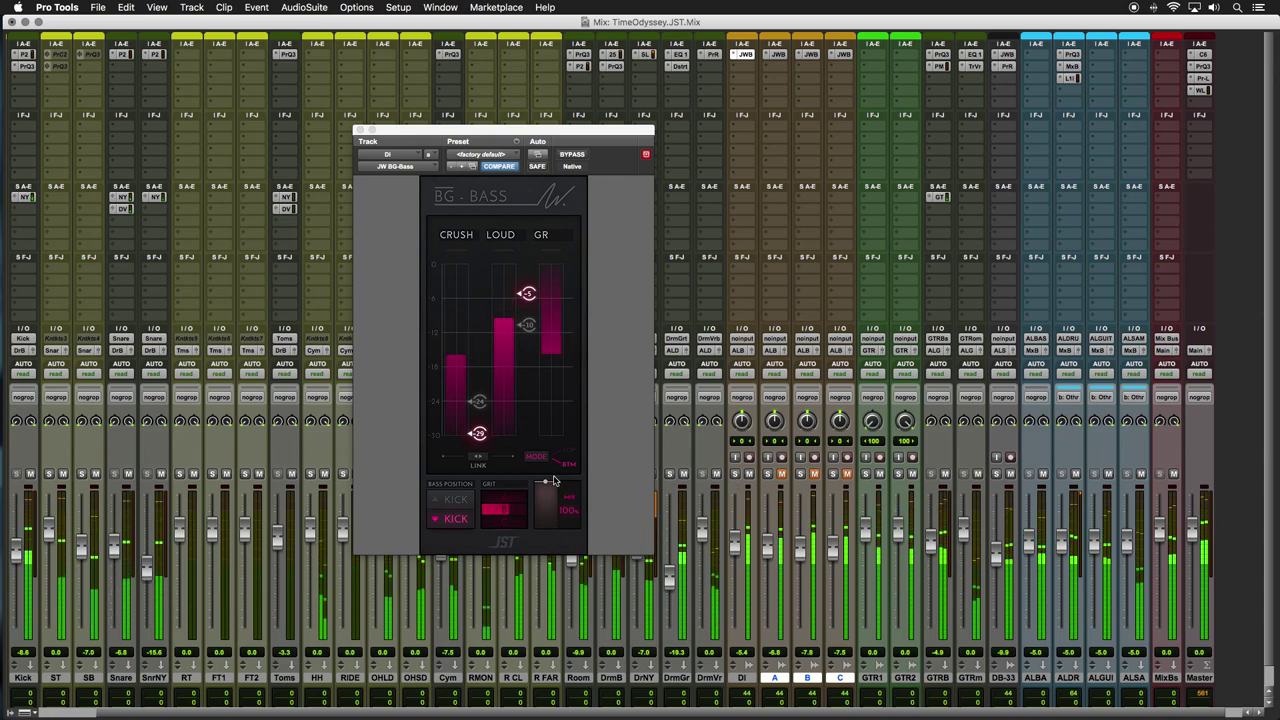
Step: Re-solo DI, adjust GRIT during playback, then compare unsoloed in the full mix and stop
key("space")
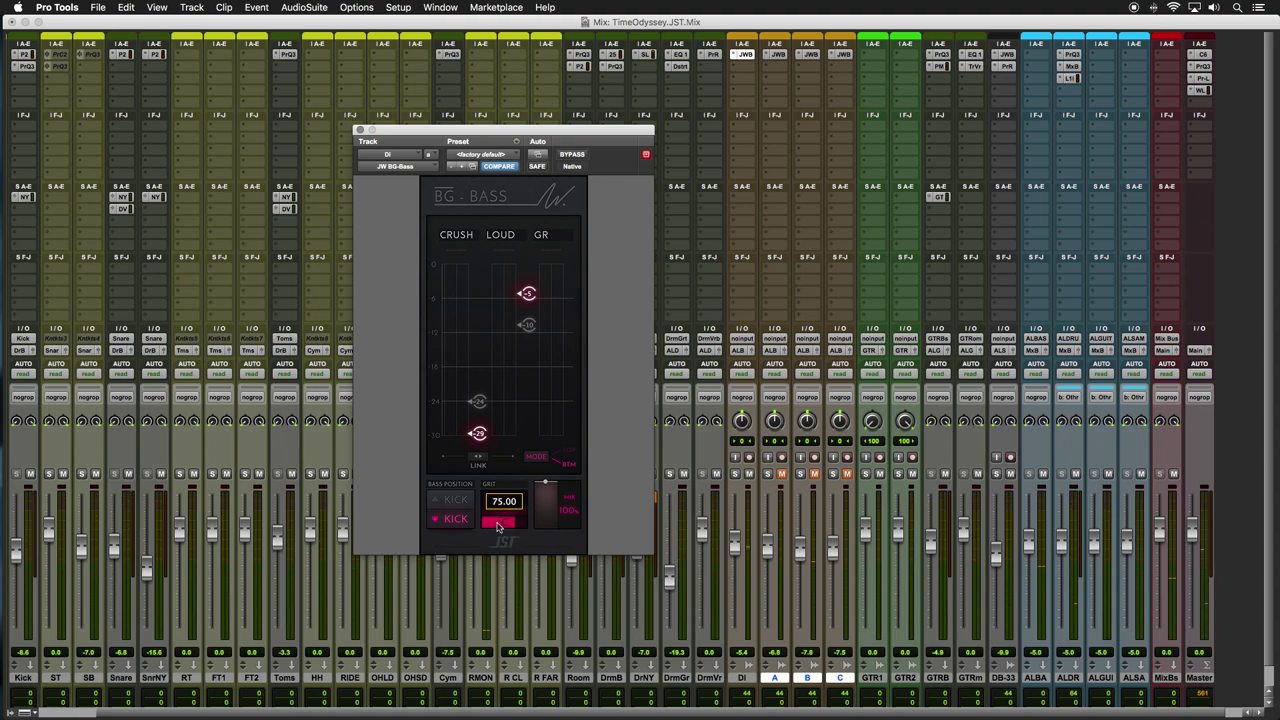
left_click(735, 473)
key("space")
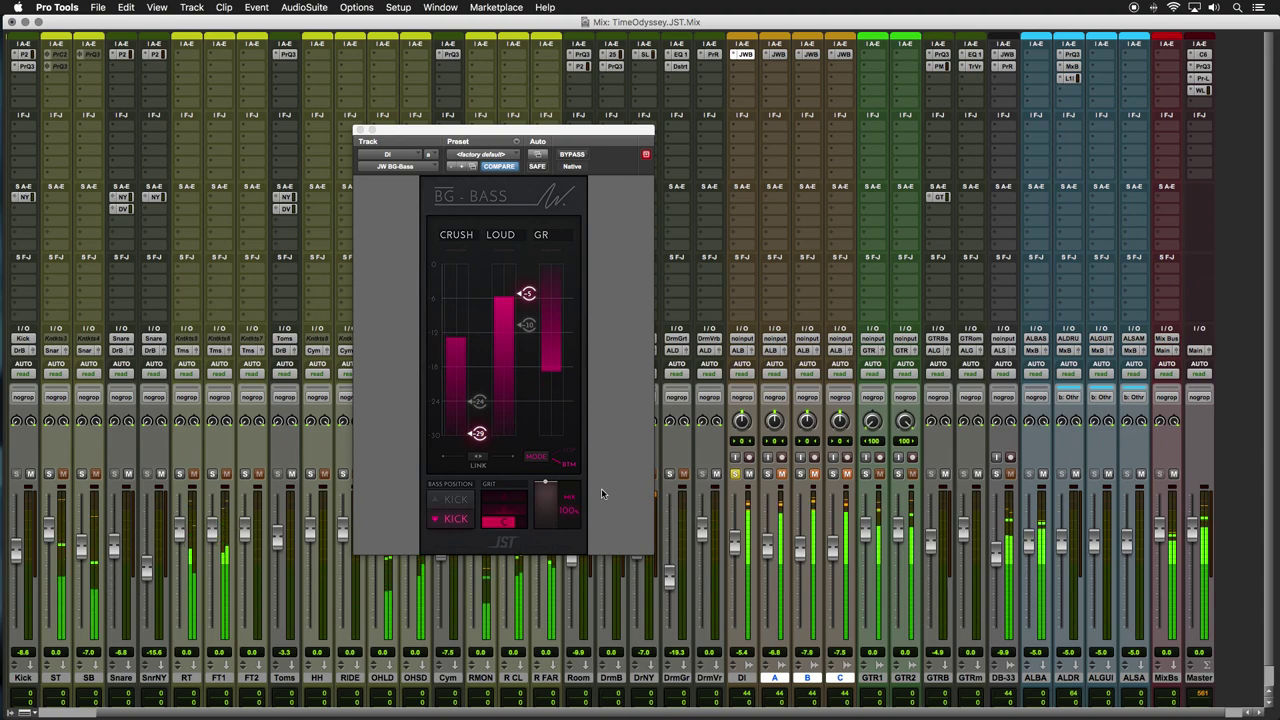
left_click_drag(516, 519, 529, 525)
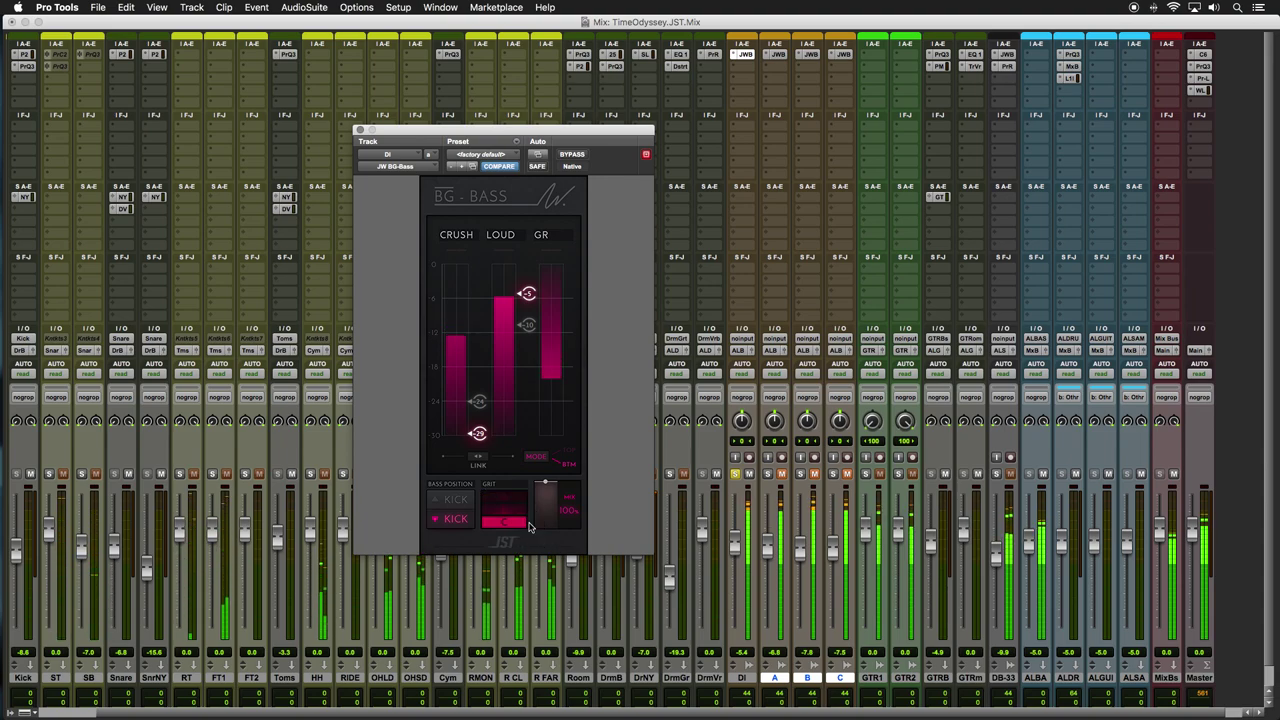
left_click(736, 475)
key("space")
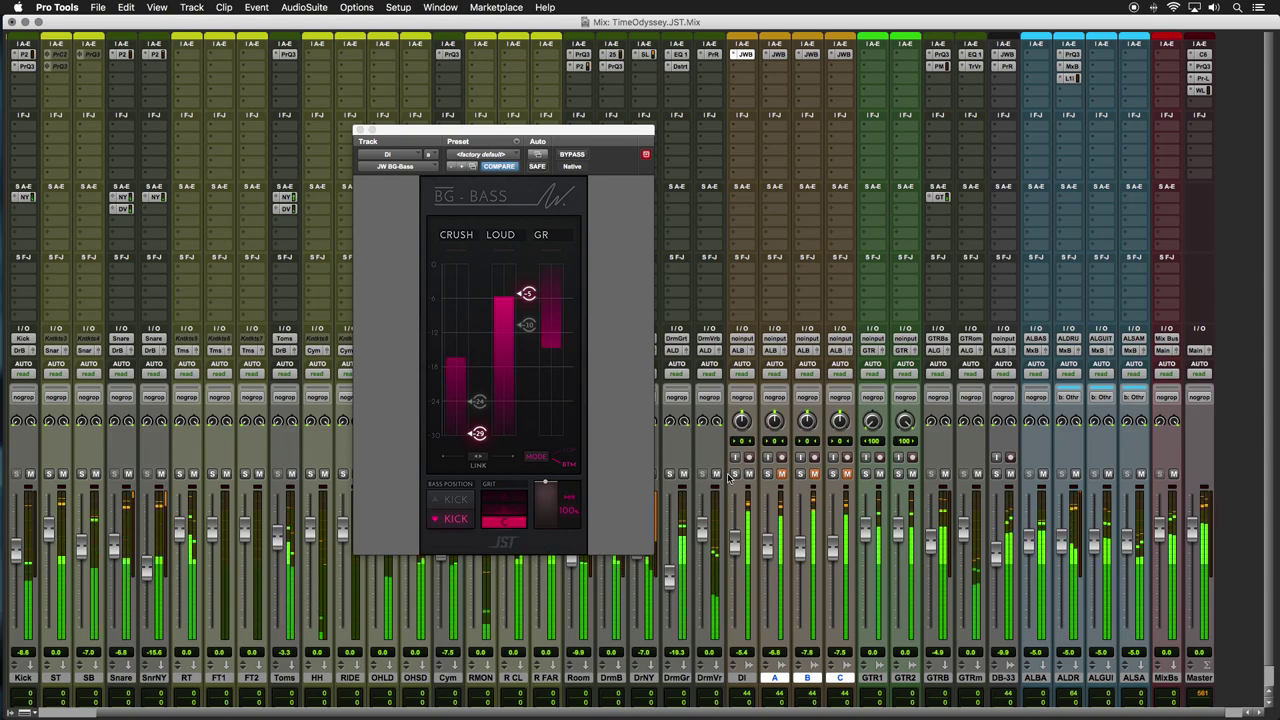
key("space")
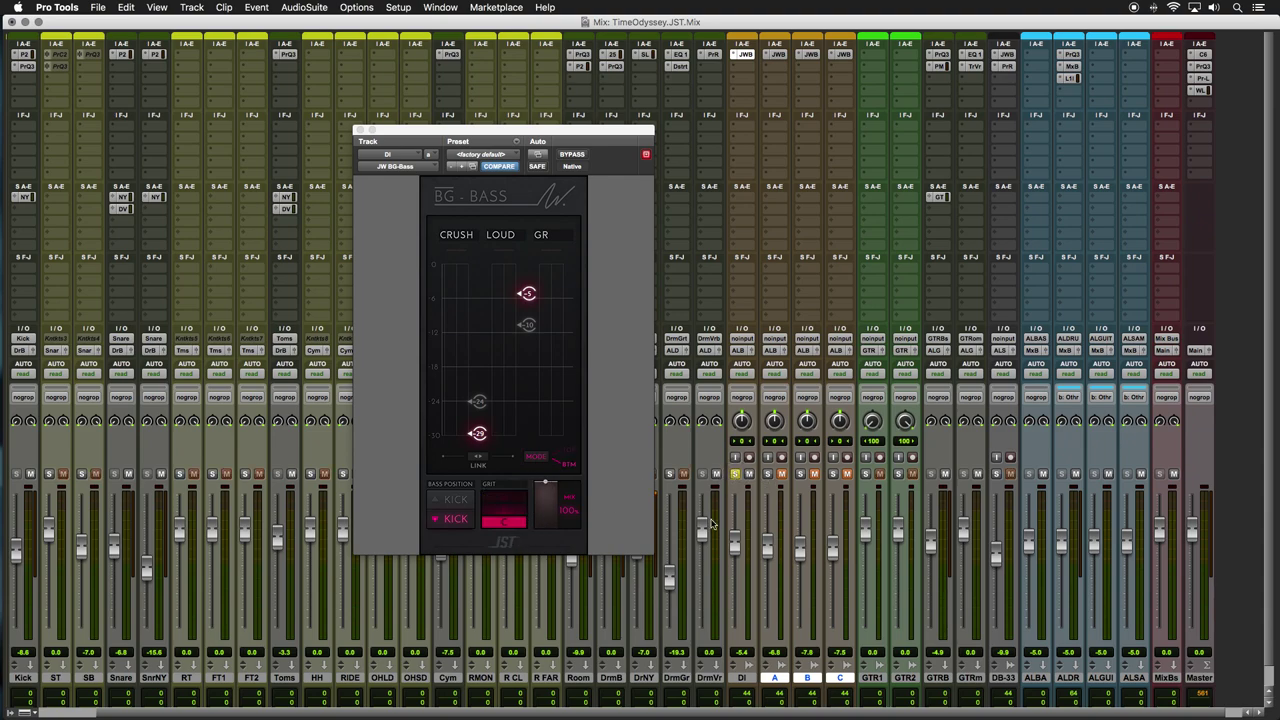
Step: Lower the BG-Bass MIX knob while playing, compare DI unsoloed and soloed, then return MIX to 100
key("space")
left_click_drag(548, 478, 545, 513)
left_click(735, 474)
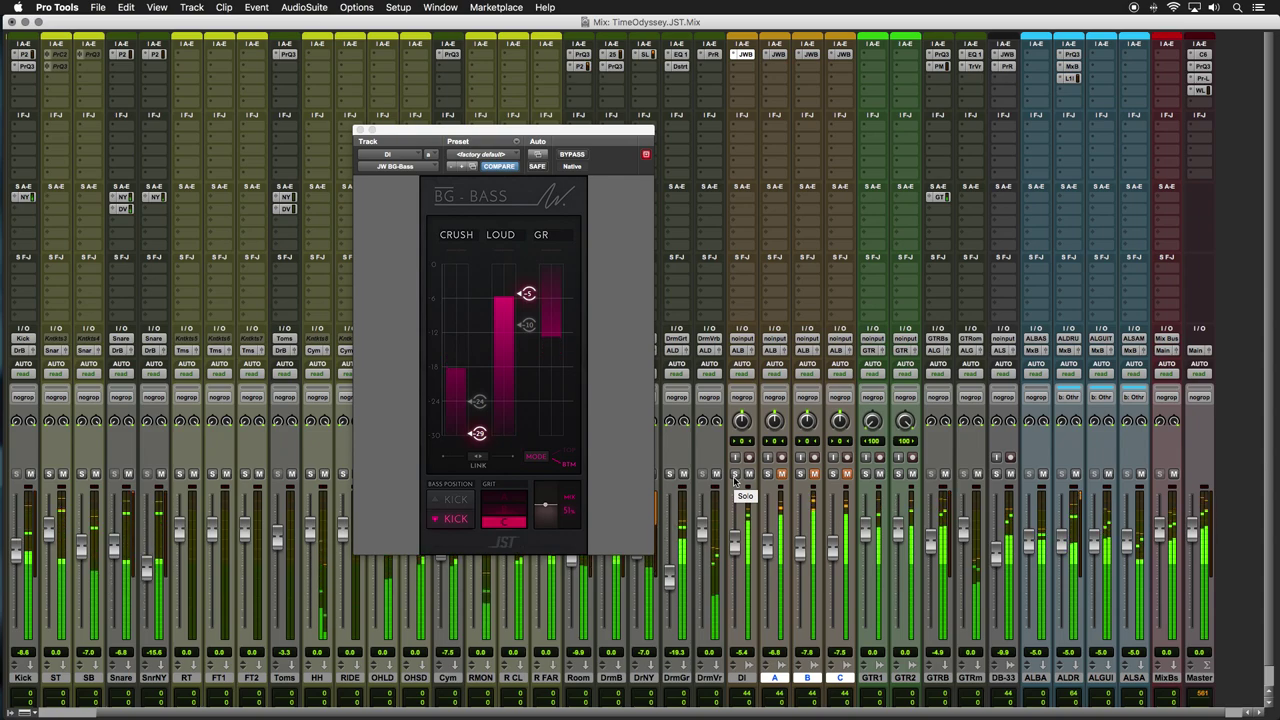
left_click(736, 473)
mouse_move(553, 510)
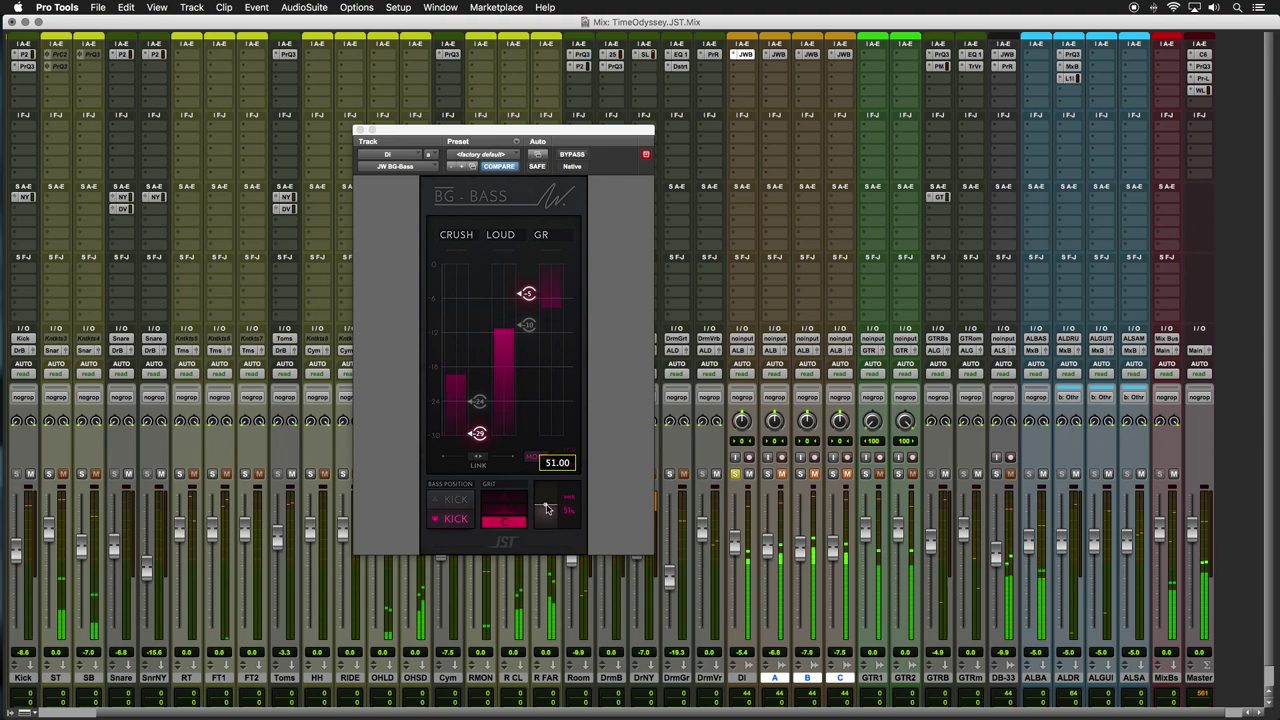
left_click_drag(548, 510, 551, 485)
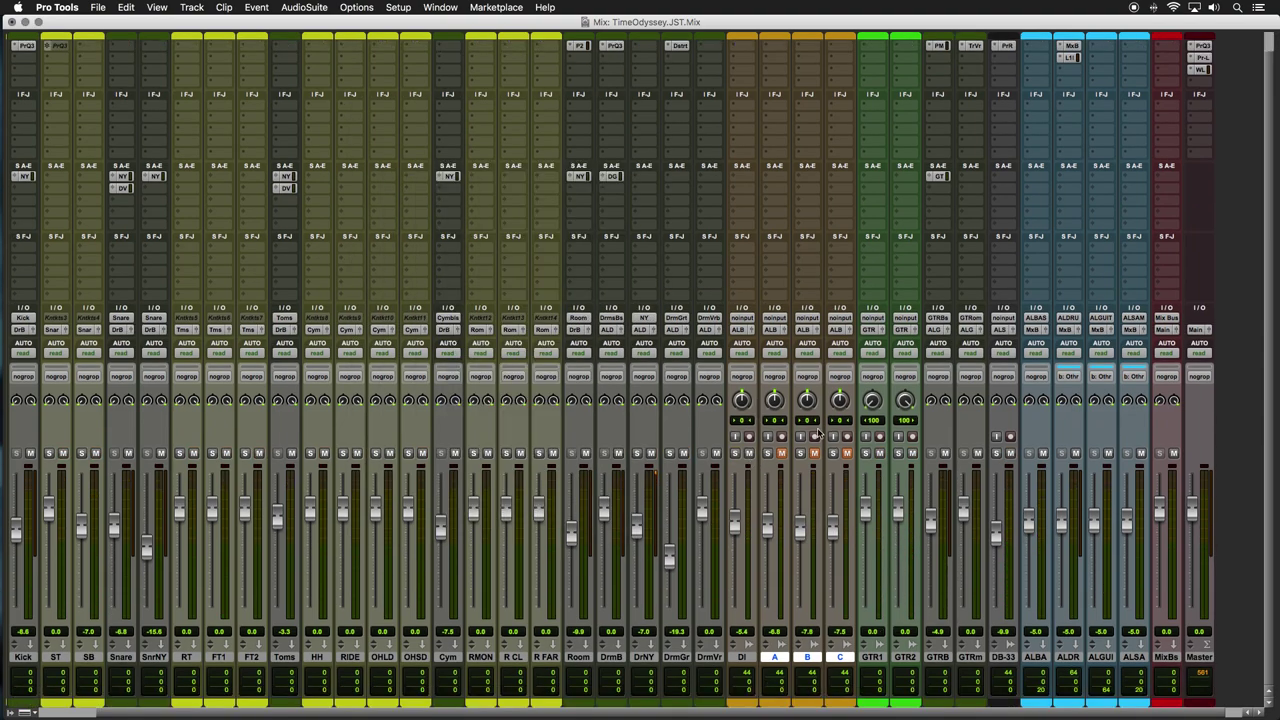
Step: Make the DI track's JWBG-Bass insert inactive from its right-click menu
scroll(769, 610, "up", 1)
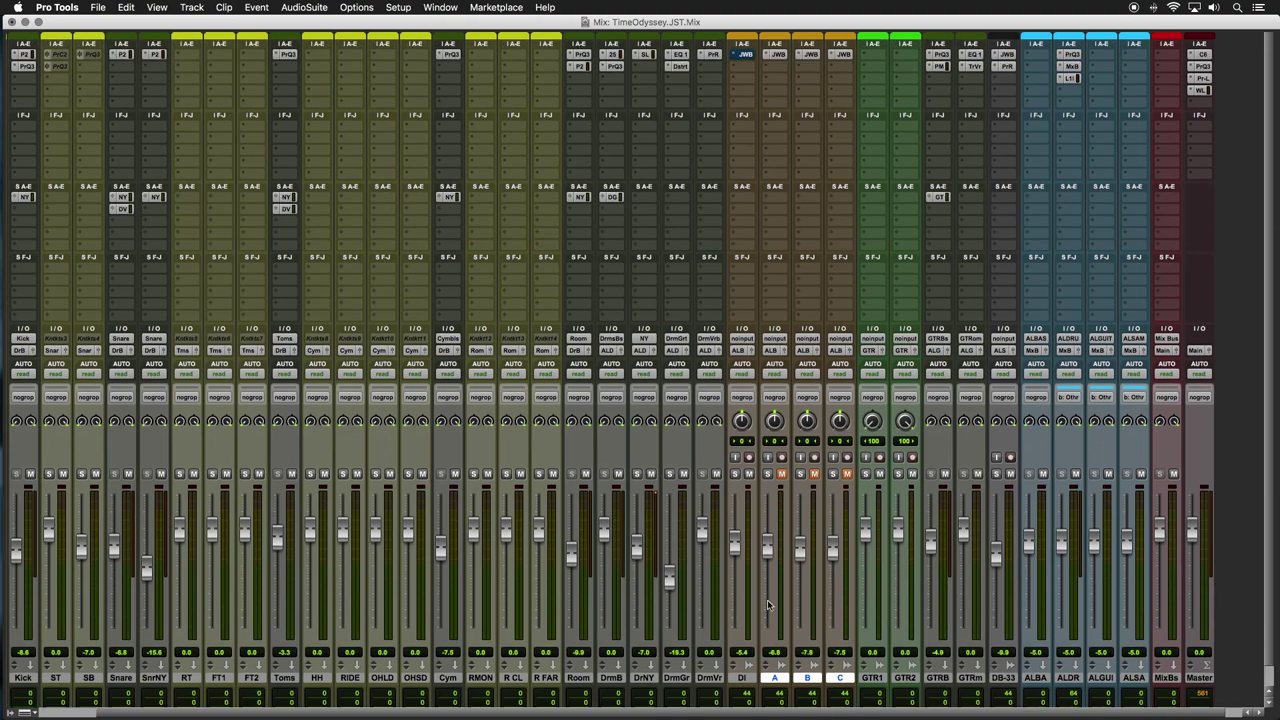
right_click(735, 56)
left_click(766, 86)
Step: Start playback from bar 2 (2|2|480) in the edit window
key("super+equal")
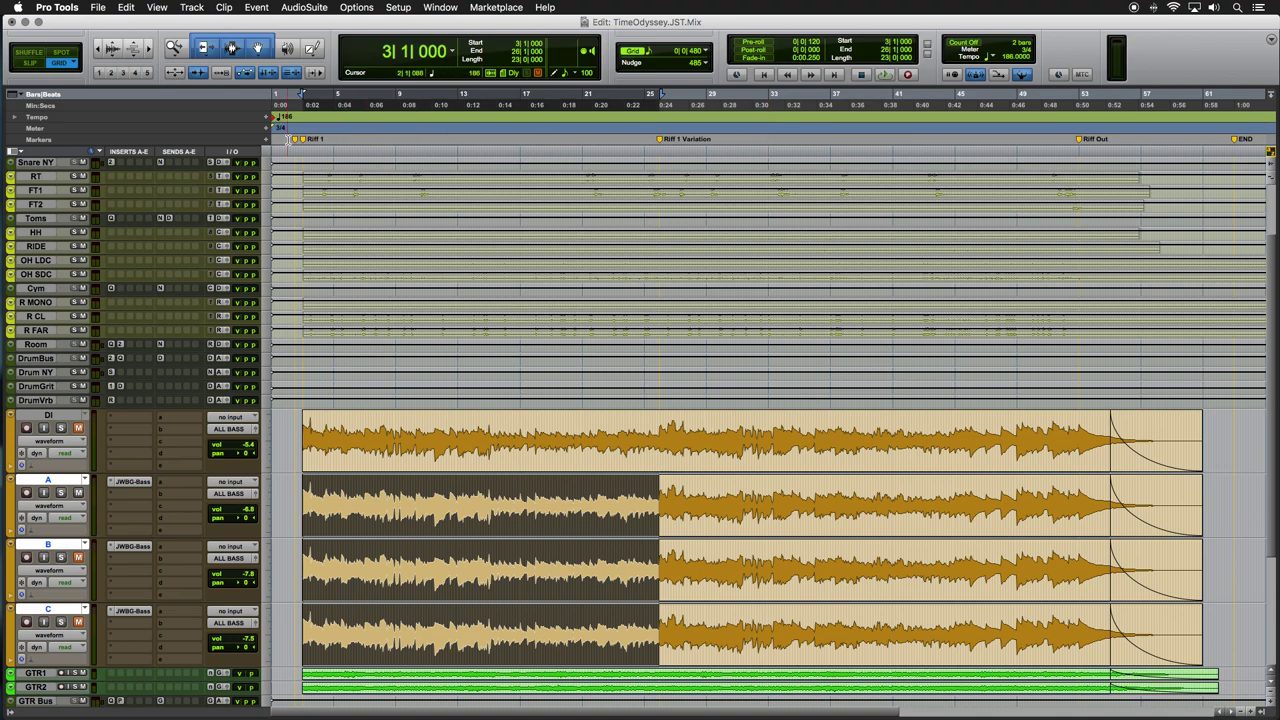
left_click(296, 143)
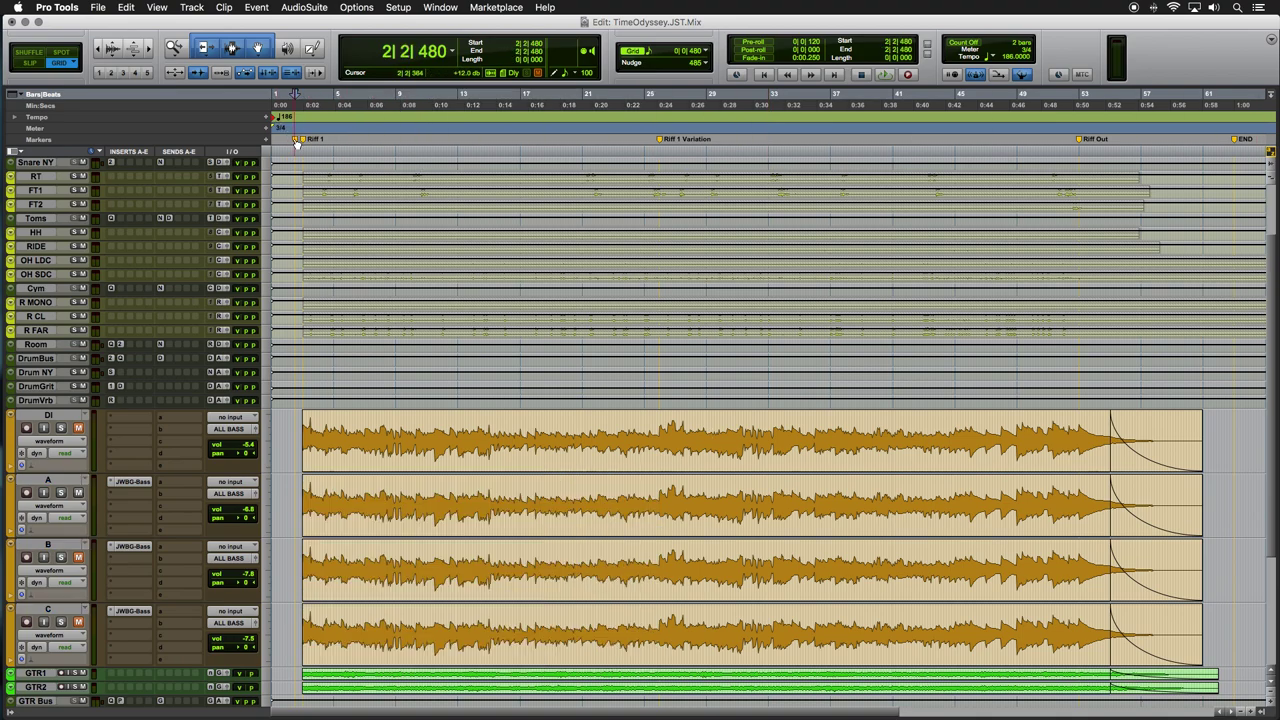
key("space")
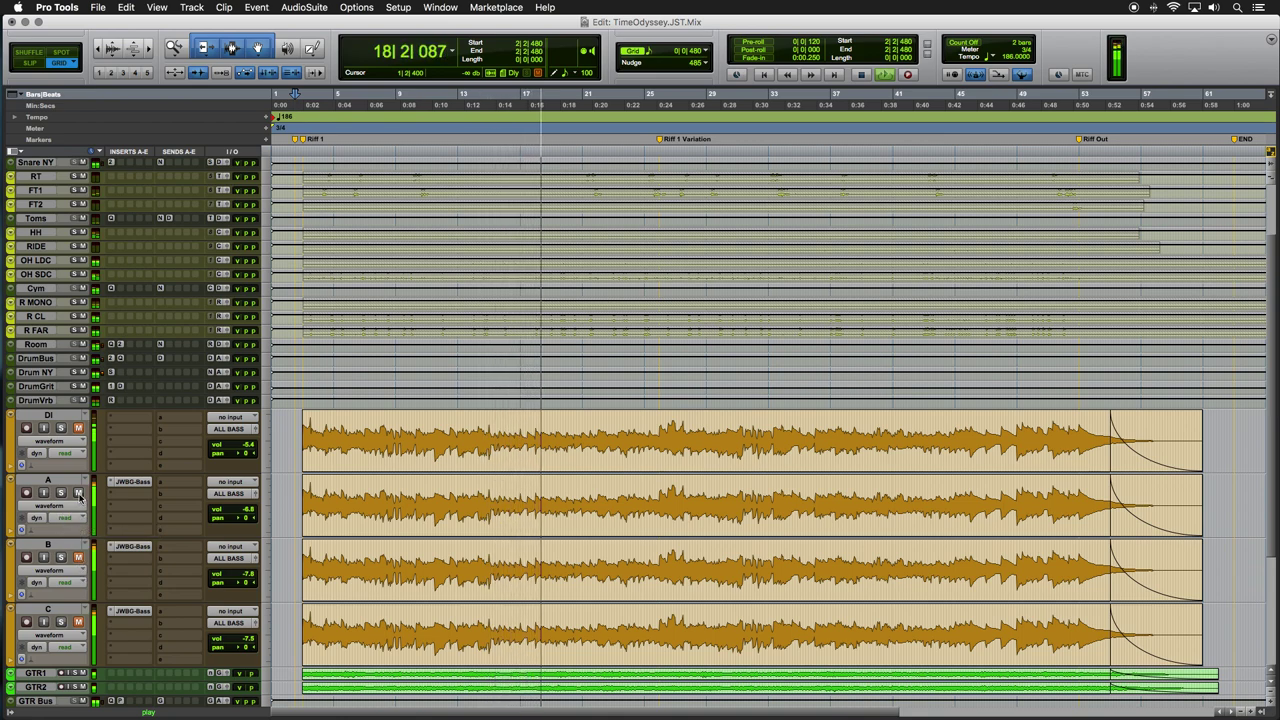
Step: Unmute and briefly solo bass version B, mute the DI bass, then stop playback
left_click(78, 557)
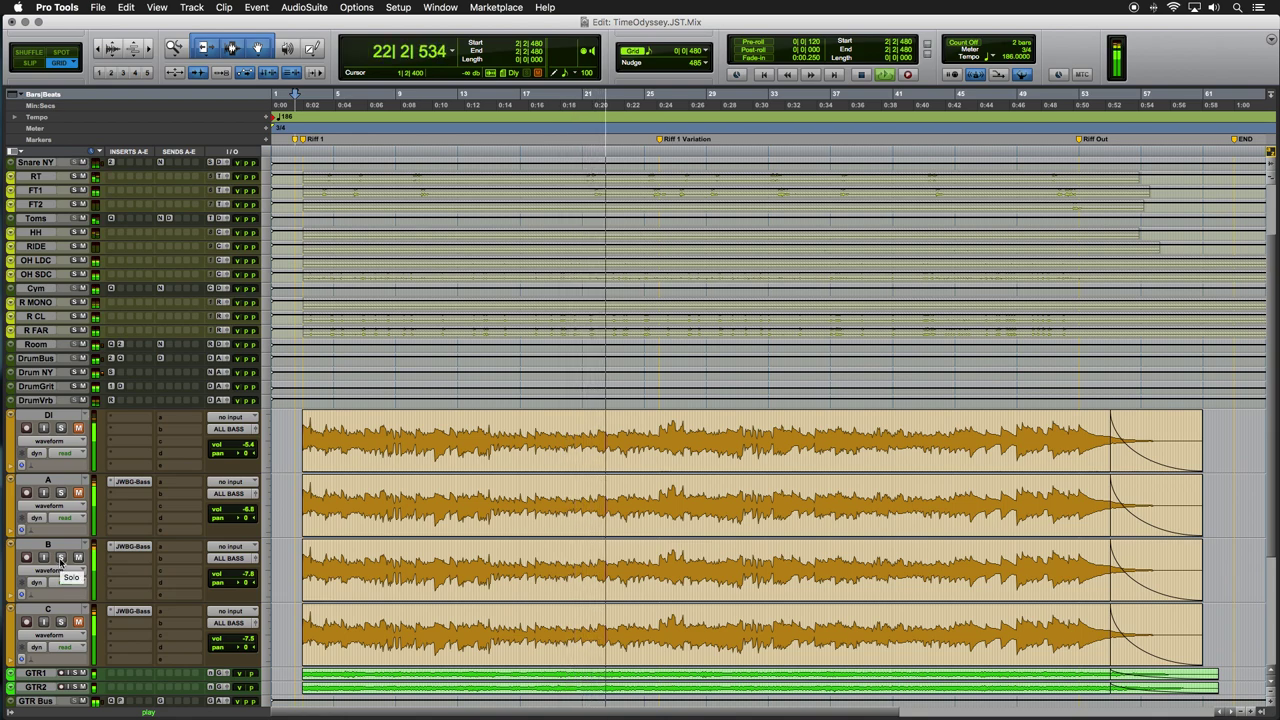
left_click(60, 557)
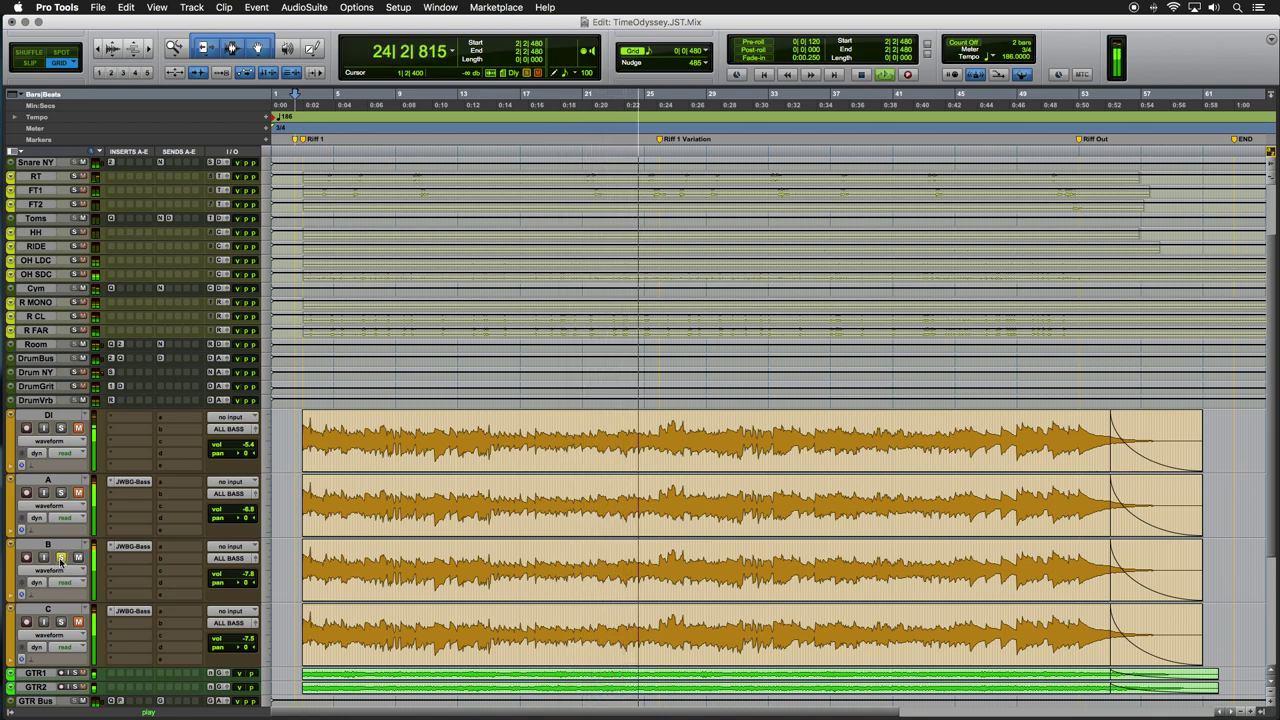
left_click(60, 557)
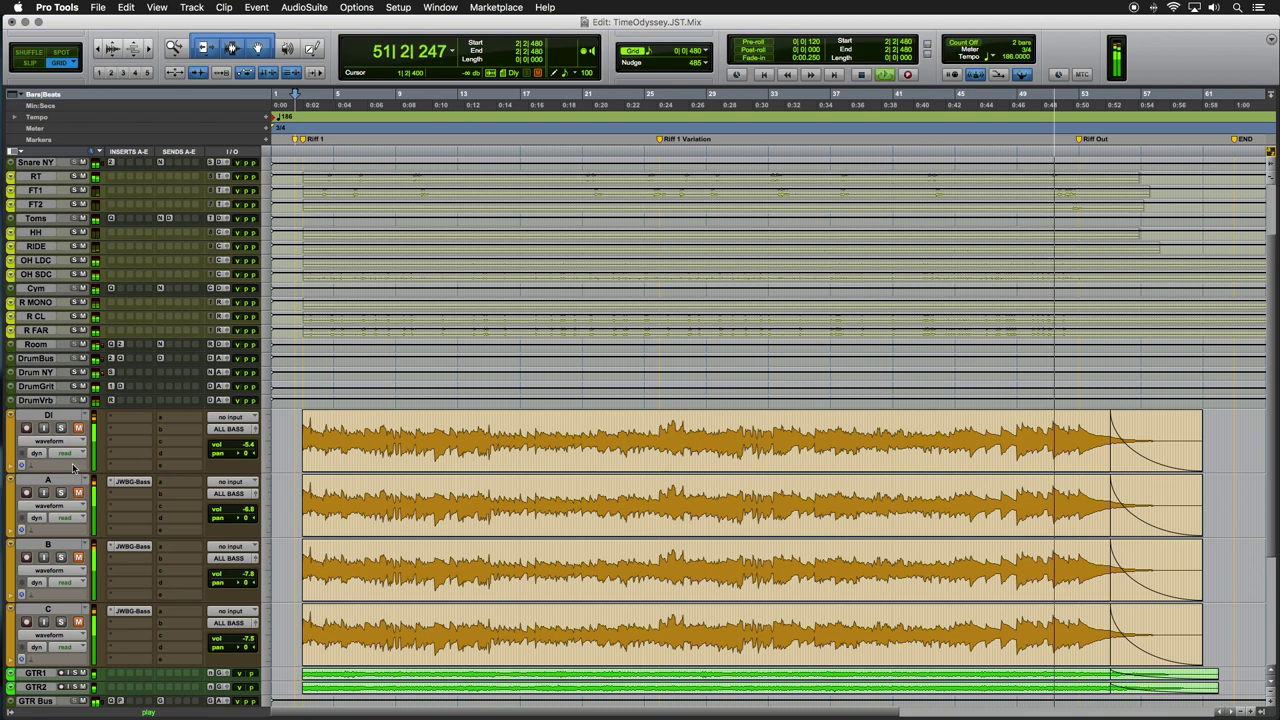
left_click(79, 428)
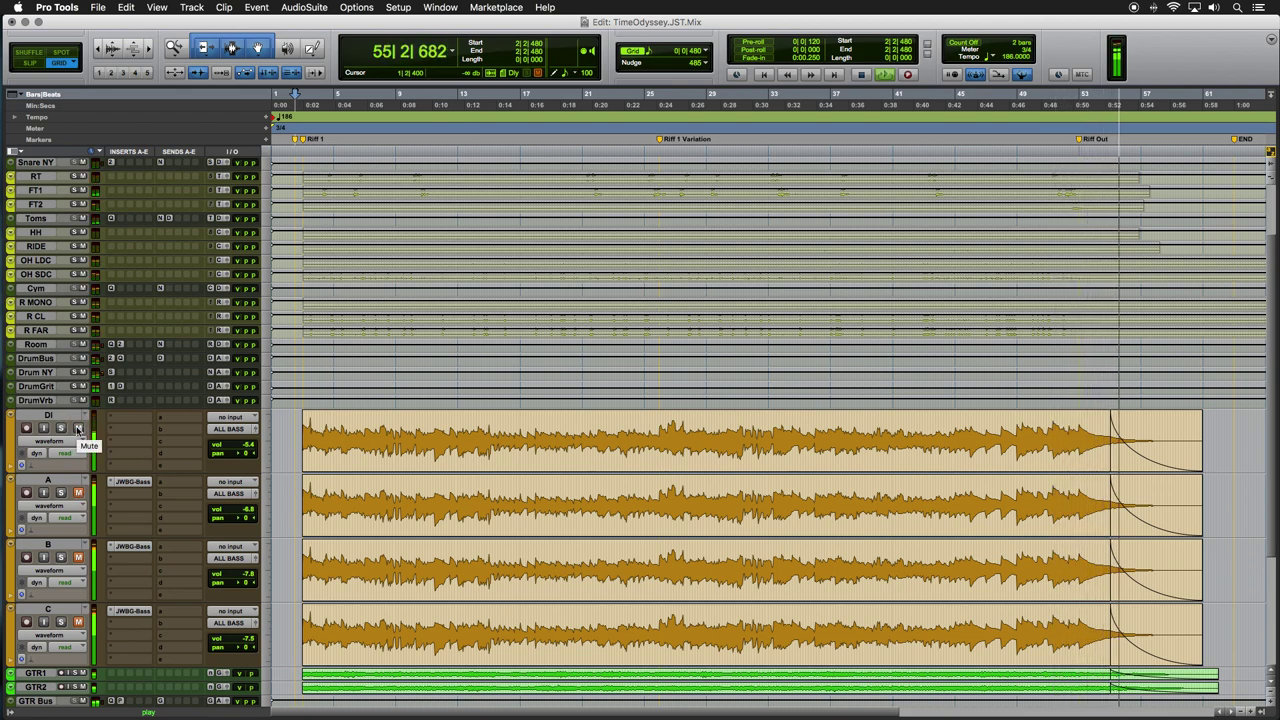
key("space")
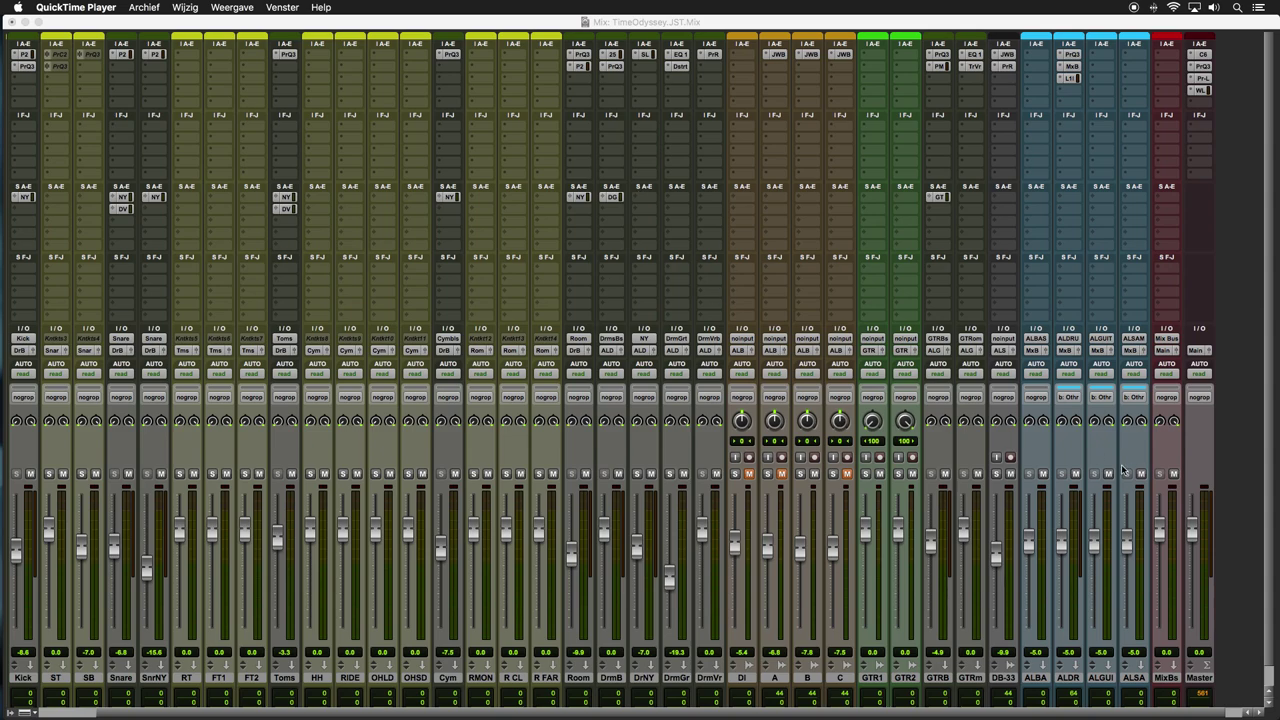
Step: Solo the DB-33 organ, play the mix, and toggle its PrR insert
left_click(996, 475)
left_click(996, 475)
key("space")
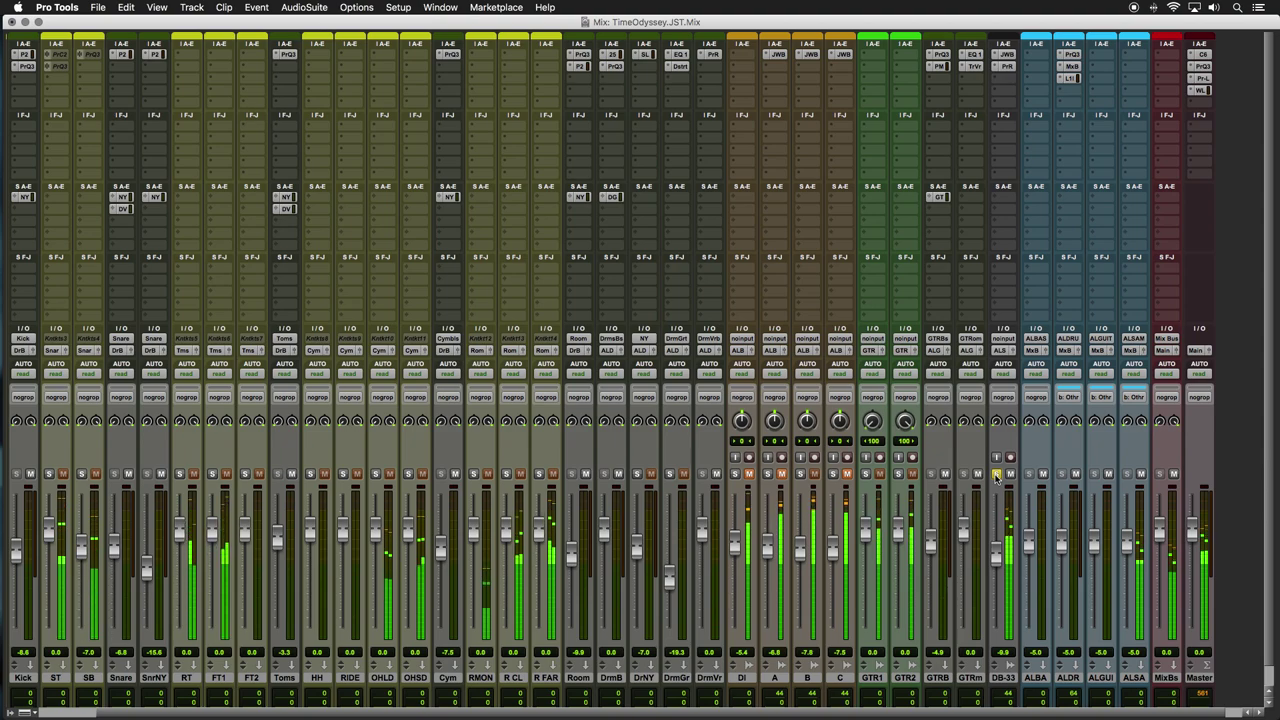
left_click(996, 474)
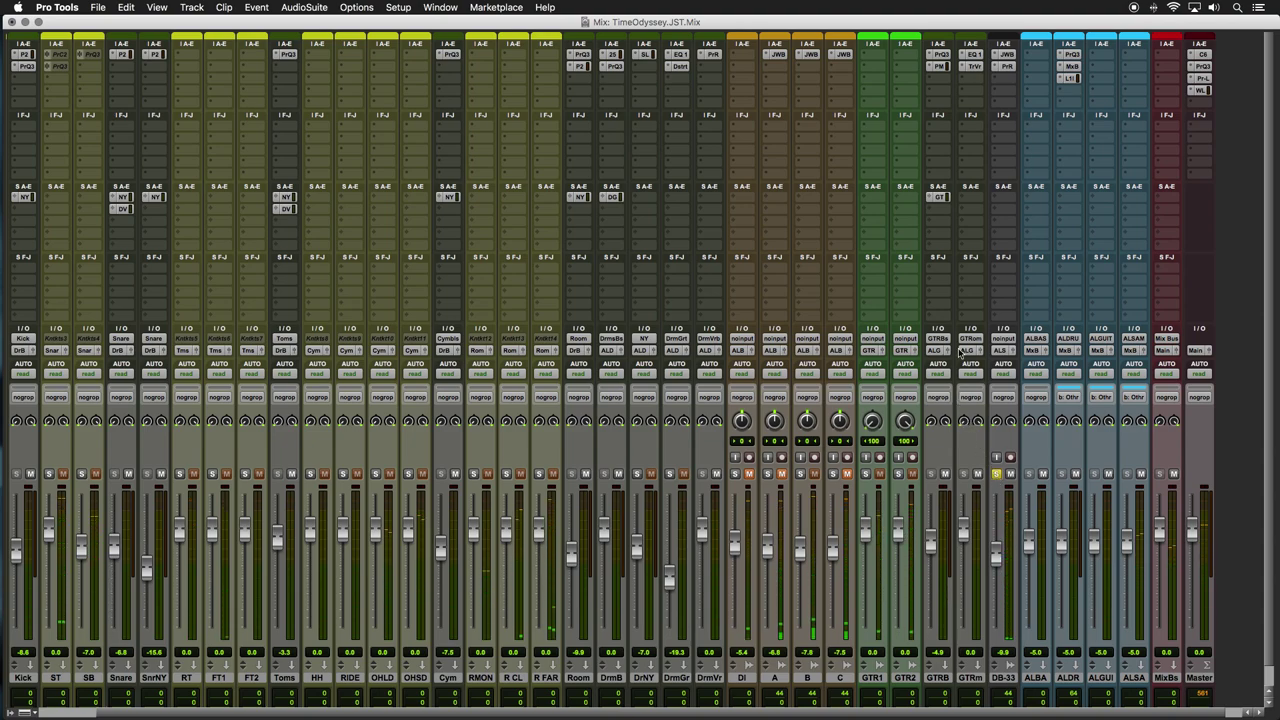
left_click(1007, 67)
Step: Unsolo DB-33, move its fader from -3.8 down to about -10.2 dB, then stop playback
left_click(997, 473)
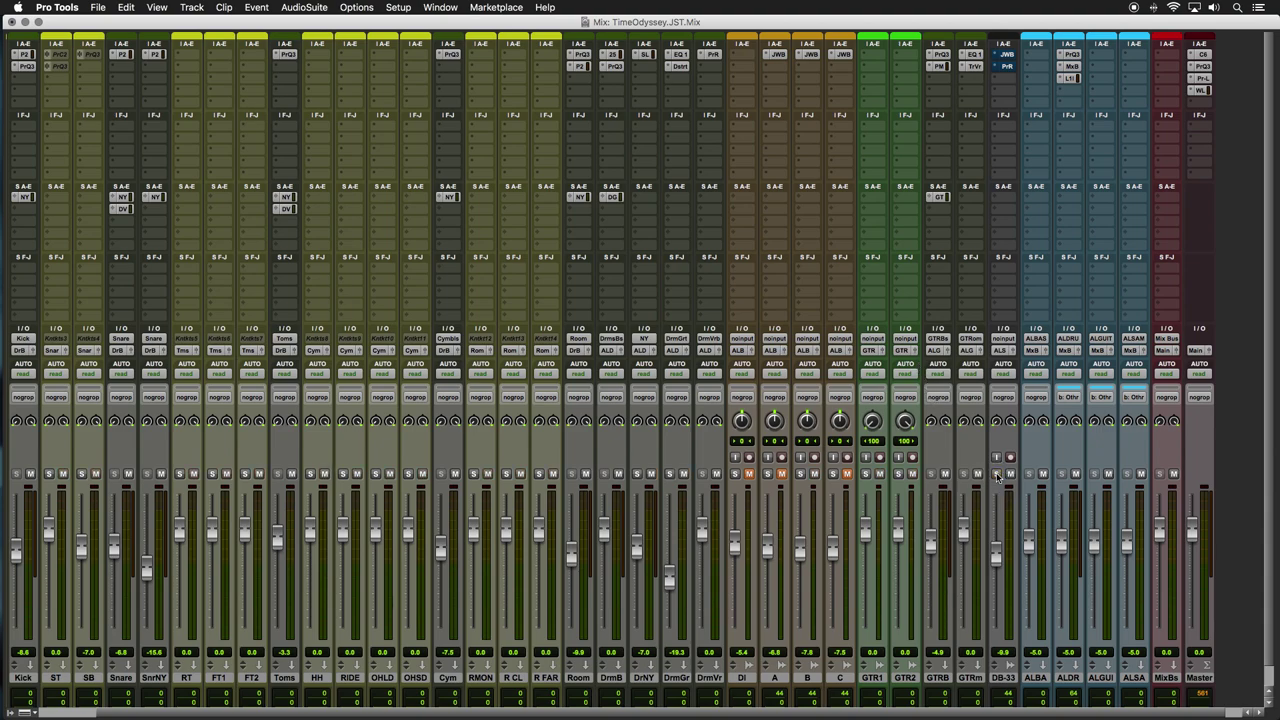
left_click_drag(996, 556, 997, 543)
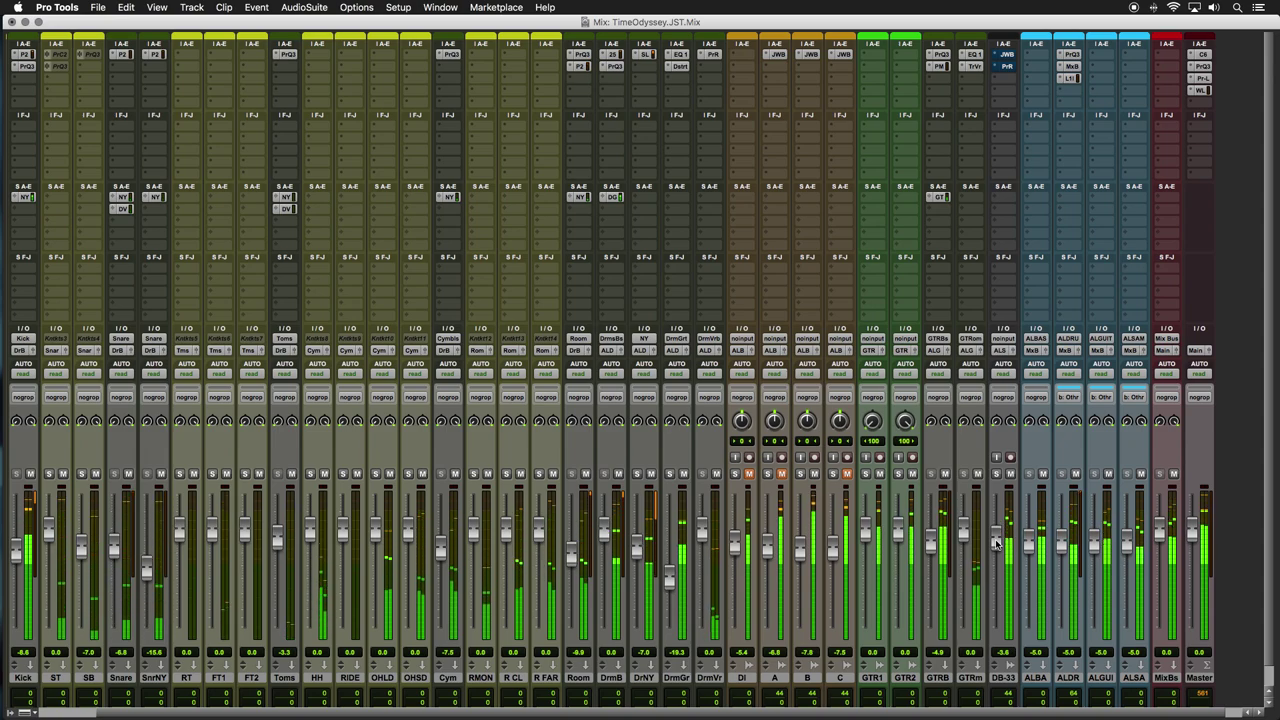
left_click_drag(996, 543, 996, 557)
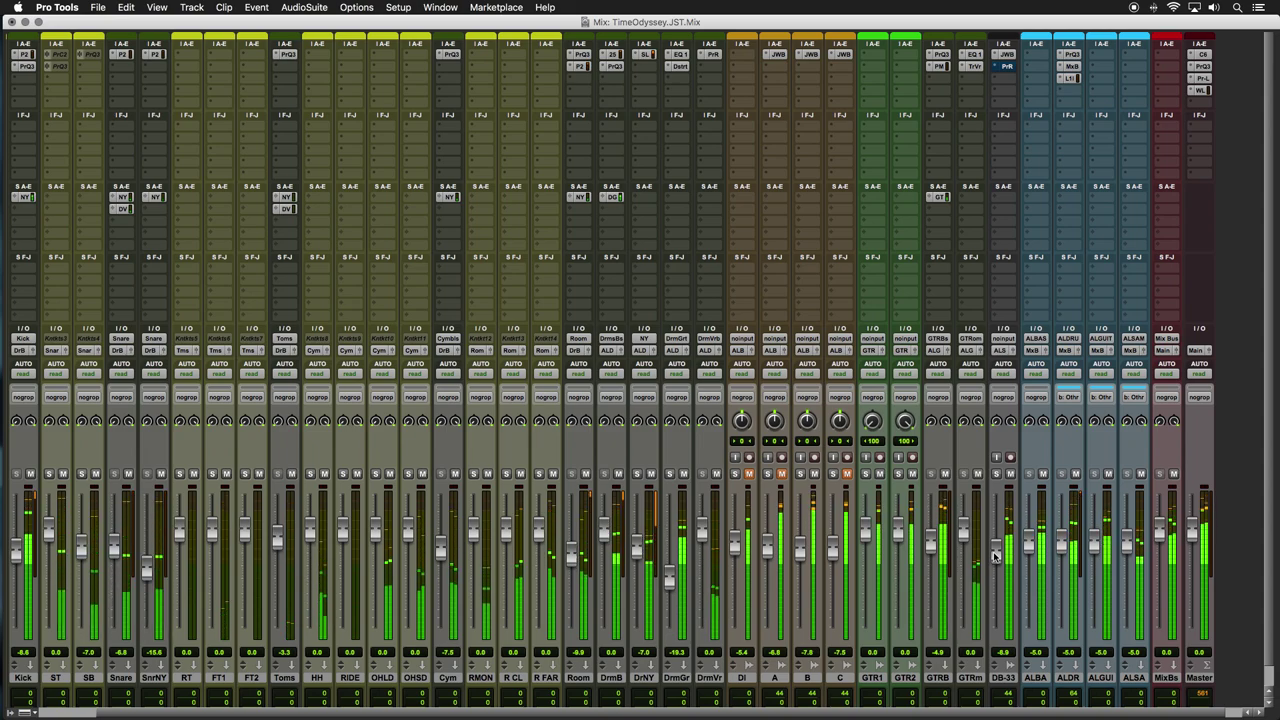
key("space")
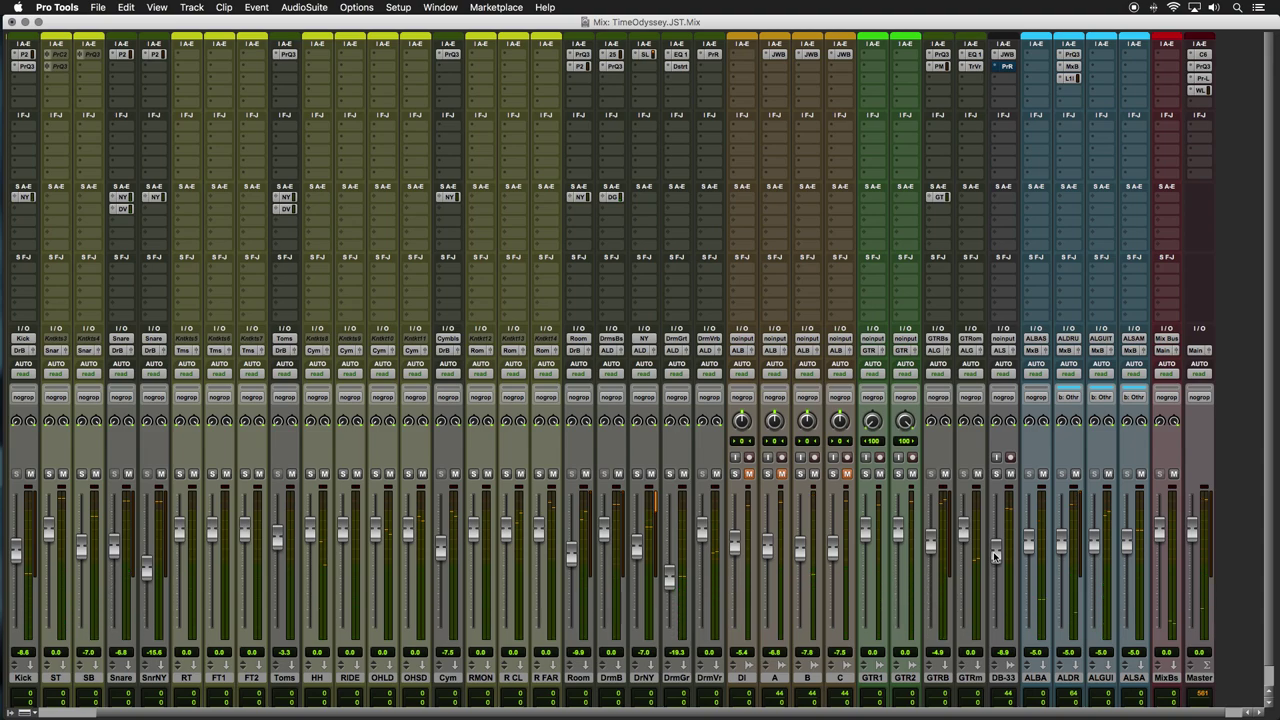